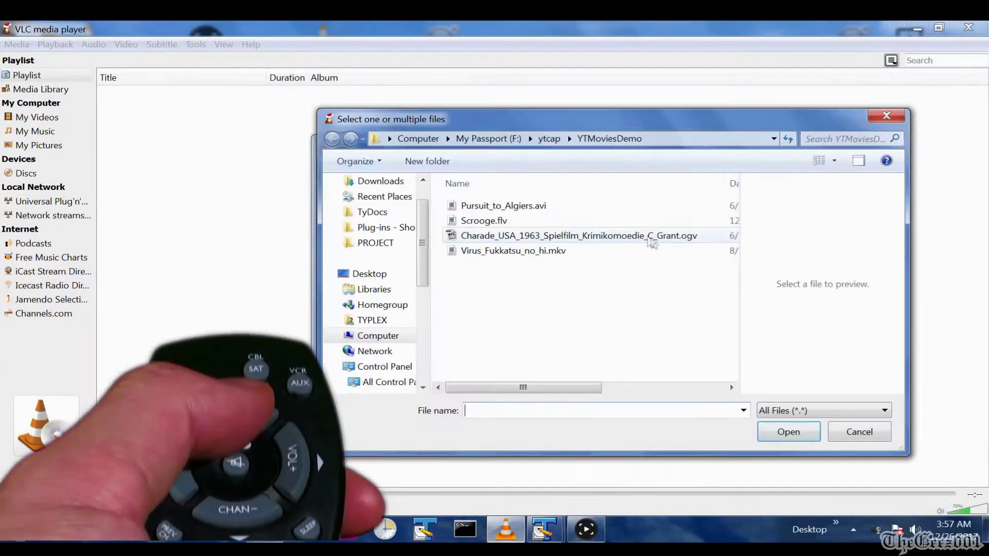
Step: Add Charade_USA_1963_Spielfilm_Krimikomoedie_C_Grant.ogv as the media source and proceed to its stream setup
click(649, 238)
click(782, 434)
click(579, 386)
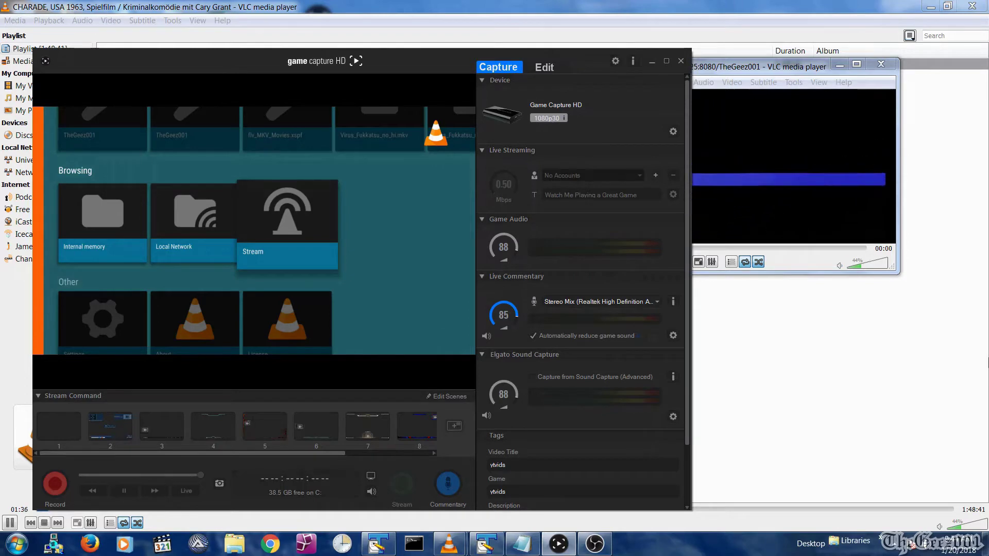
Step: Open the Stream browsing option in the captured TV's VLC app, play the TheGeez001 network stream, and shift the capture window sideways
key(Return)
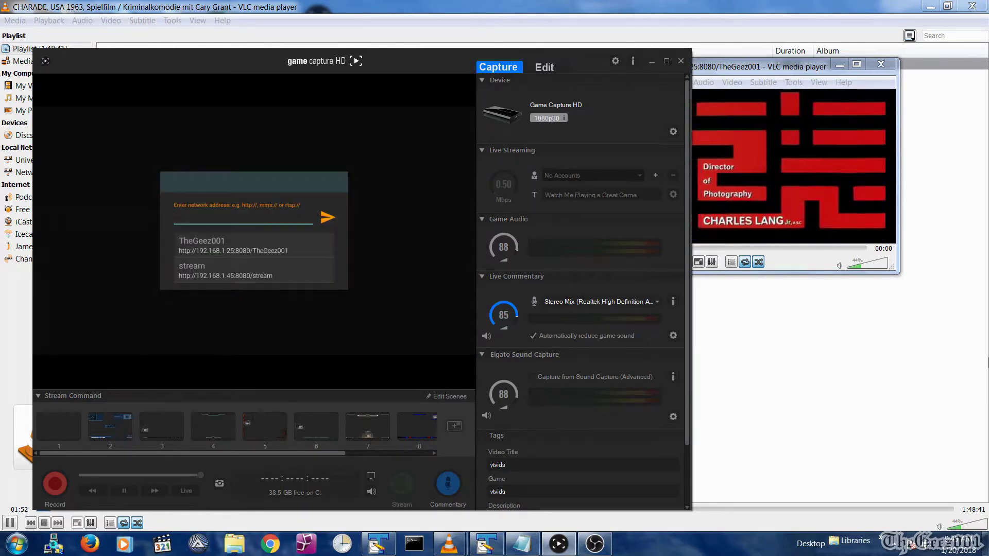
key(Return)
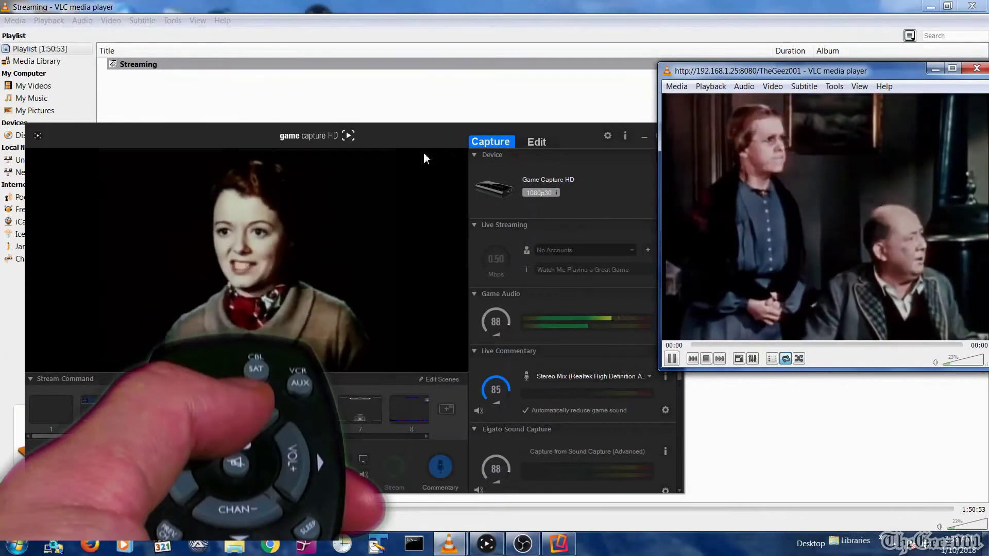
drag(321, 131, 462, 131)
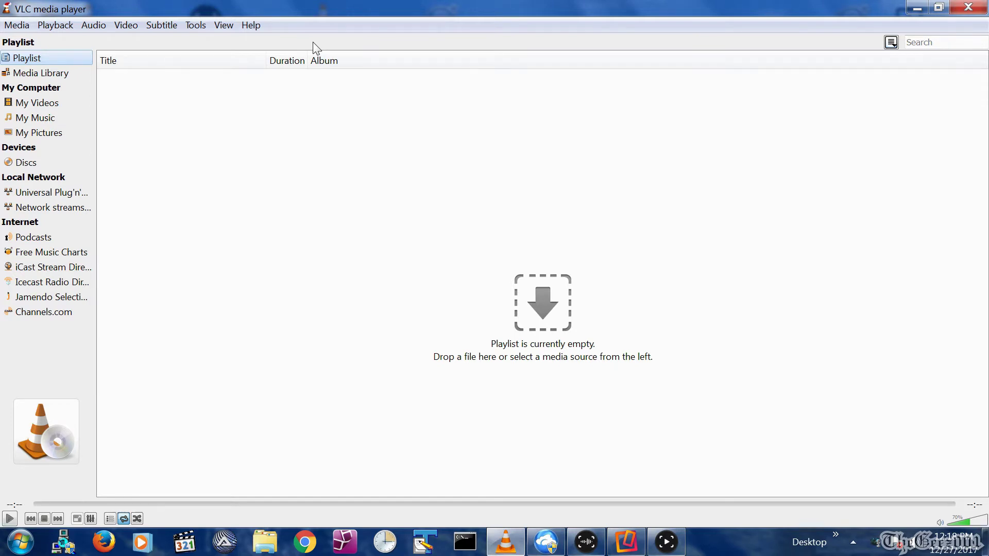
Step: Start a new stream setup and add Charade_USA_1963_Spielfilm_Krimikomoedie_C_Grant.ogv from the YTMoviesDemo folder as its source
click(17, 26)
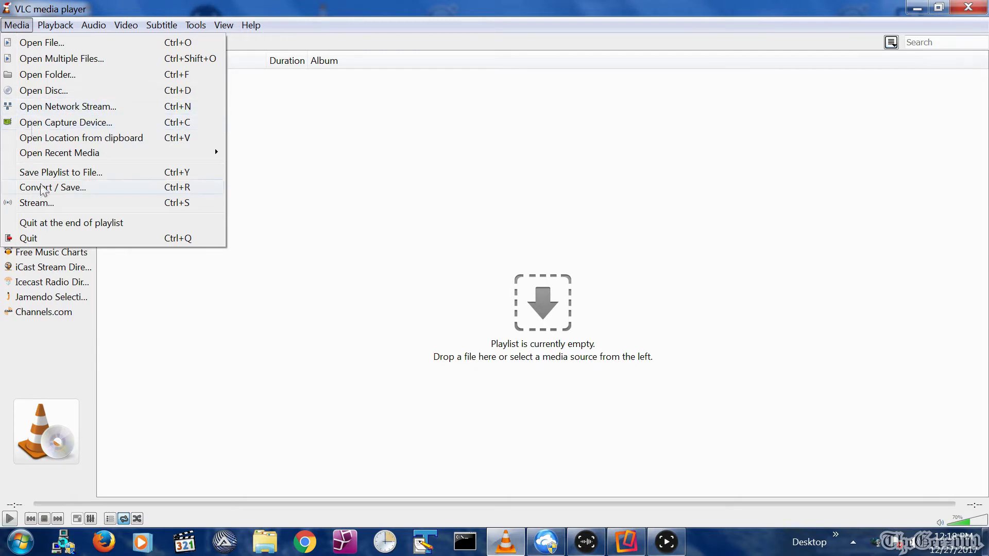
click(42, 204)
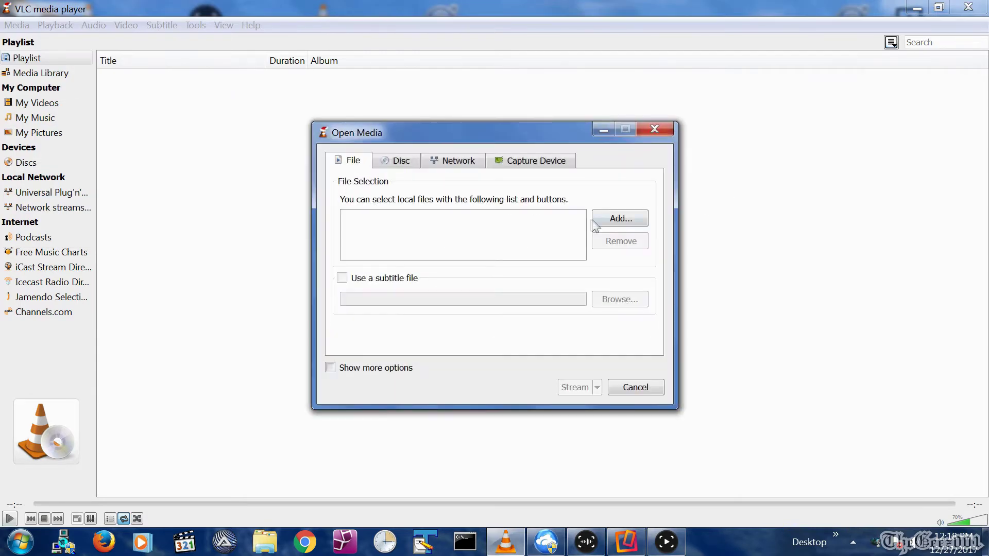
click(598, 221)
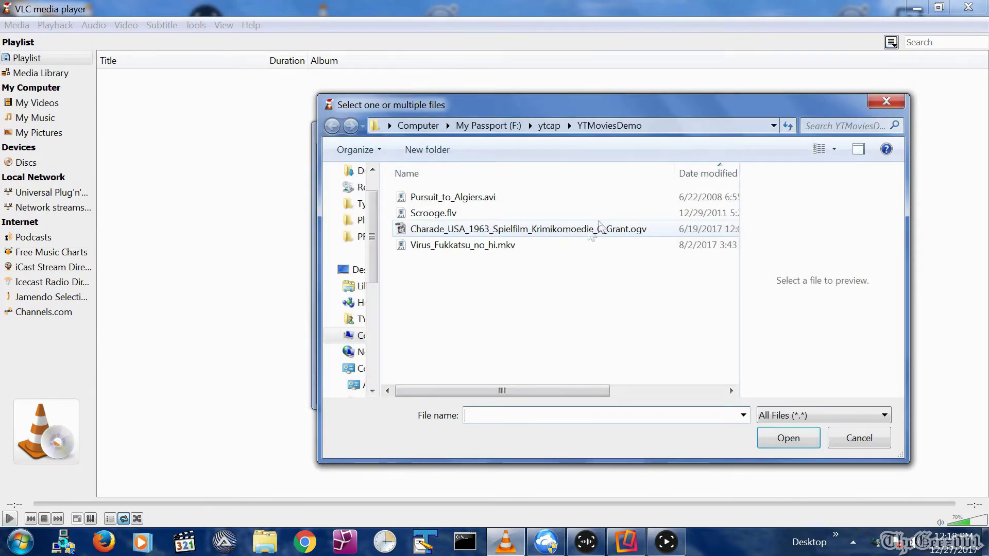
click(588, 233)
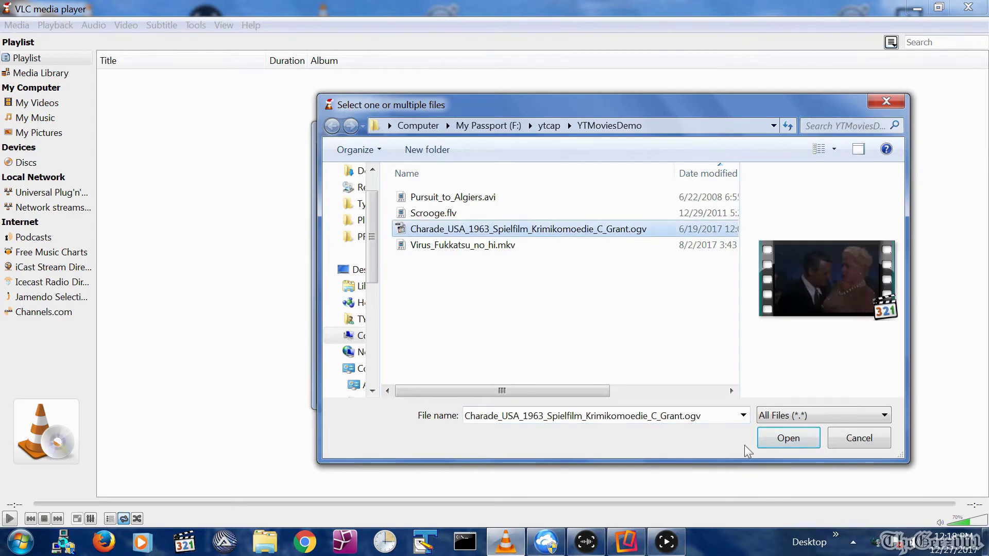
click(789, 440)
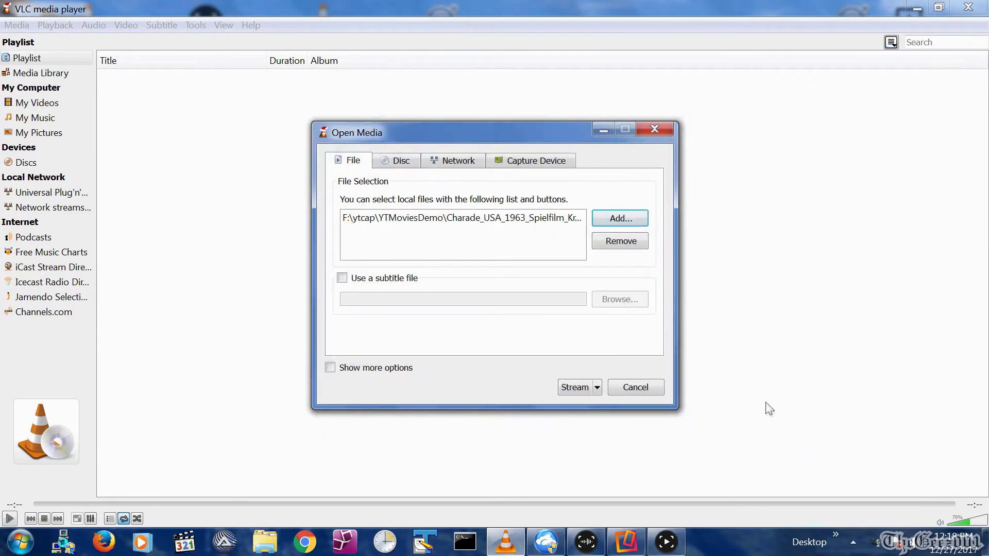
Step: Proceed to the stream output setup and add an HTTP destination on port 8080 with the path /TheGeez001
click(573, 387)
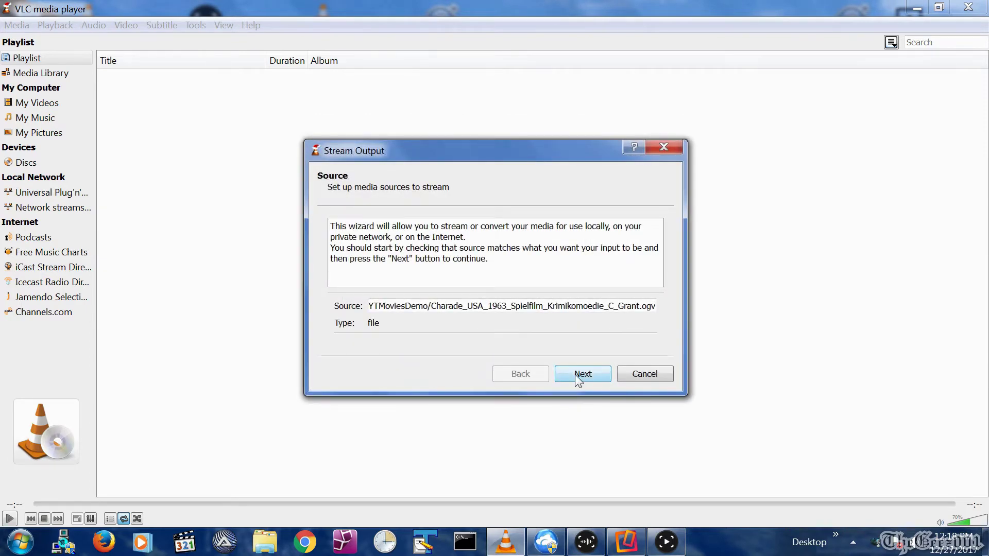
click(576, 376)
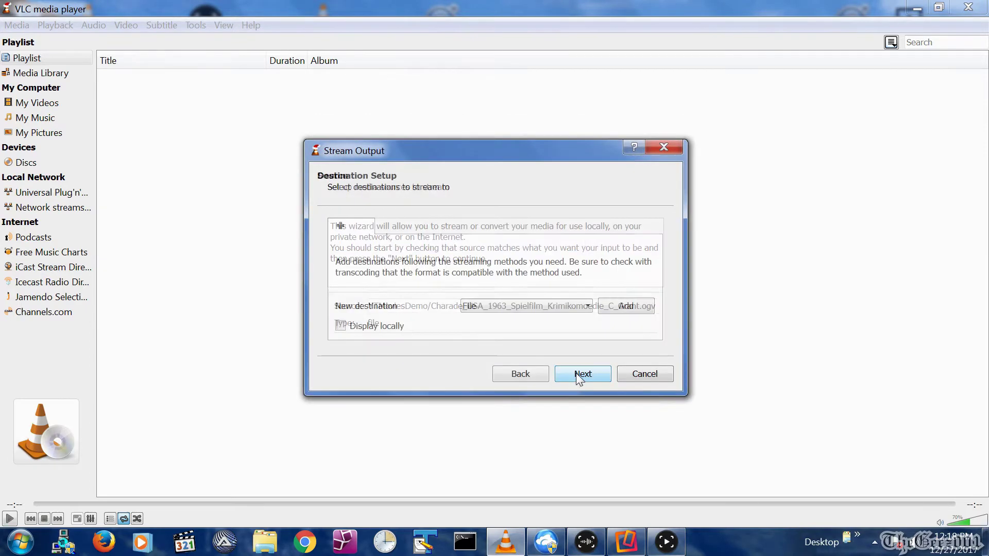
click(541, 308)
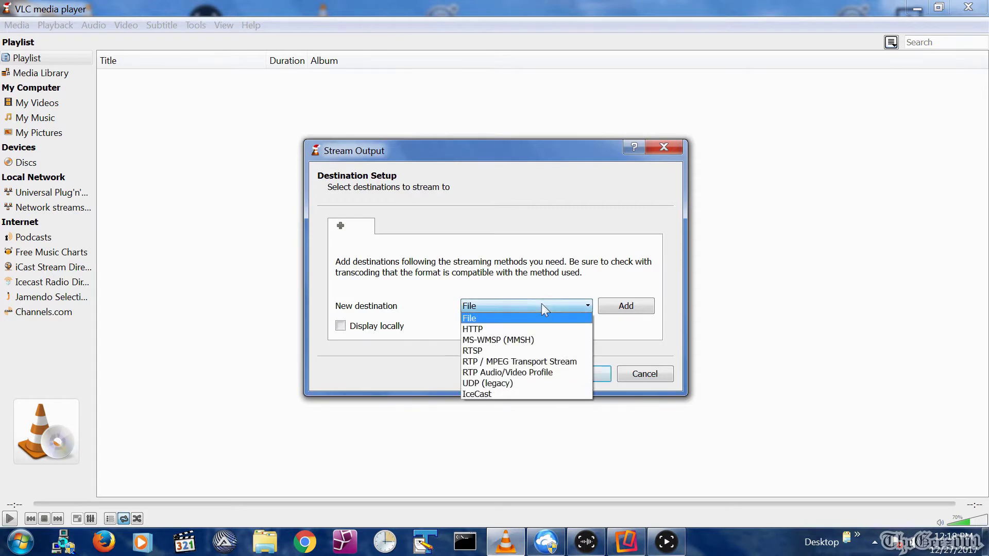
click(530, 329)
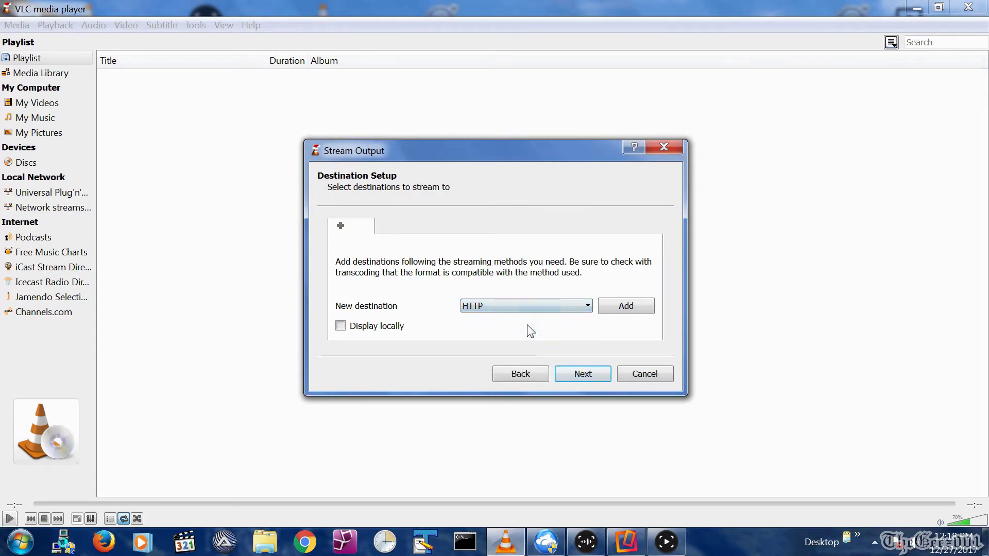
click(637, 310)
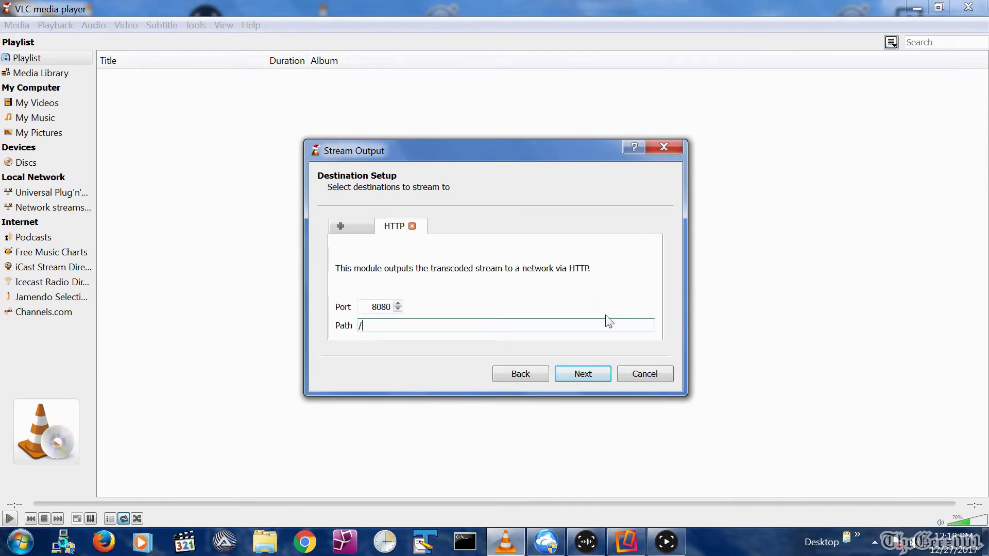
text(TheGeez001)
click(583, 376)
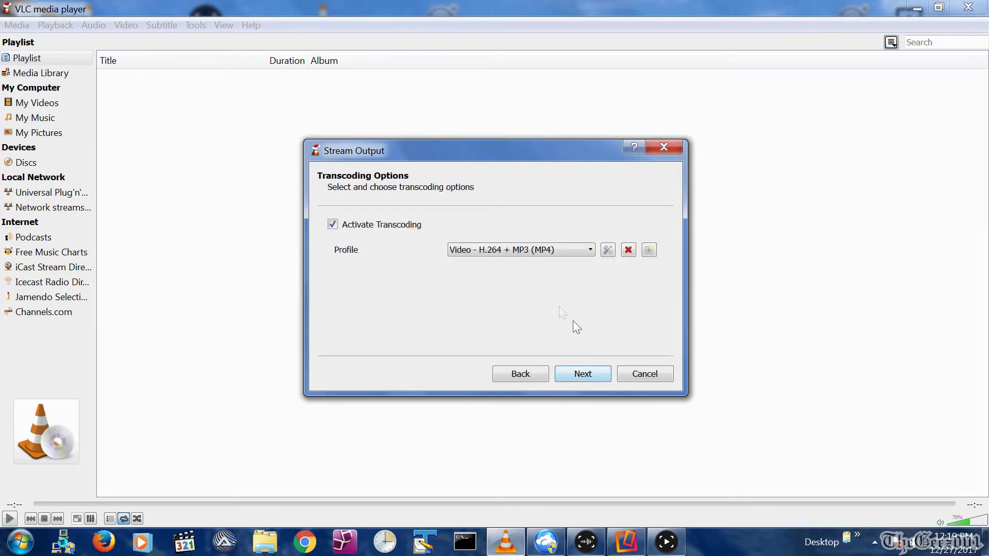
Step: Choose the Video - H.264 + MP3 (TS) transcoding profile and start the stream with all elementary streams included
click(549, 253)
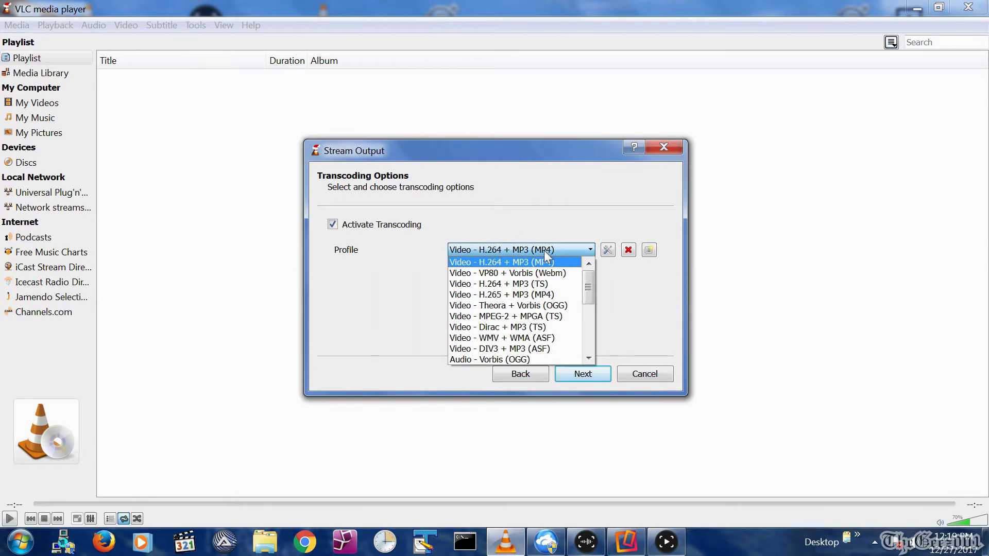
click(556, 283)
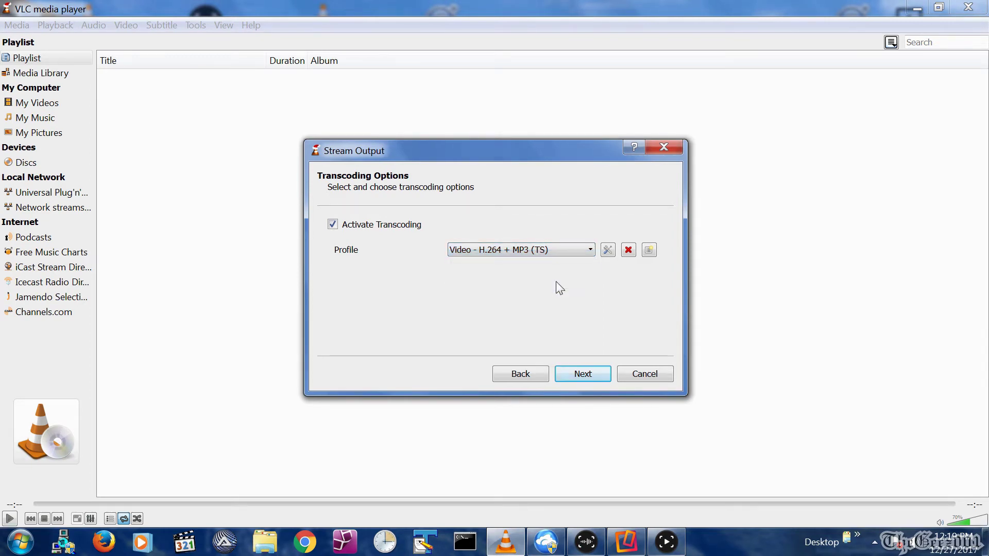
click(583, 374)
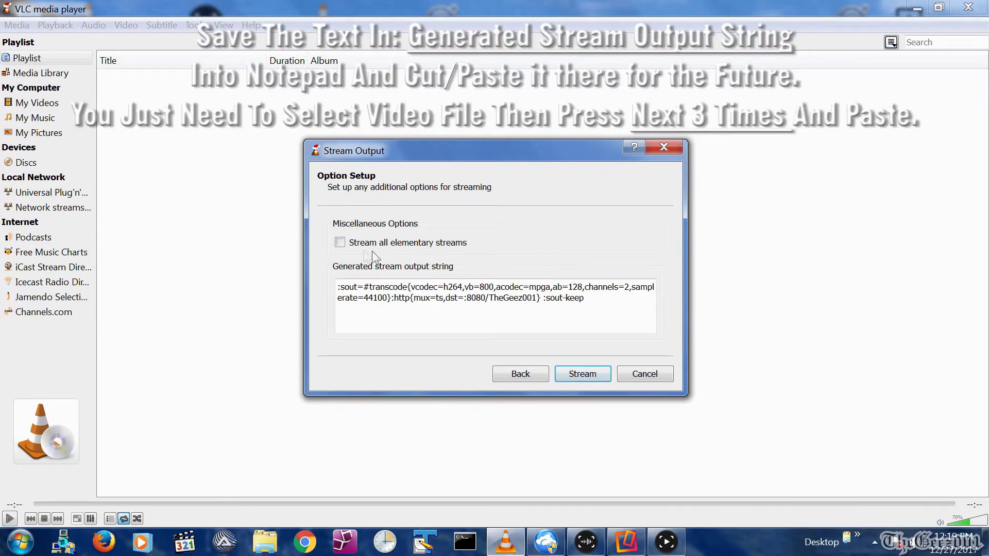
click(341, 244)
click(576, 376)
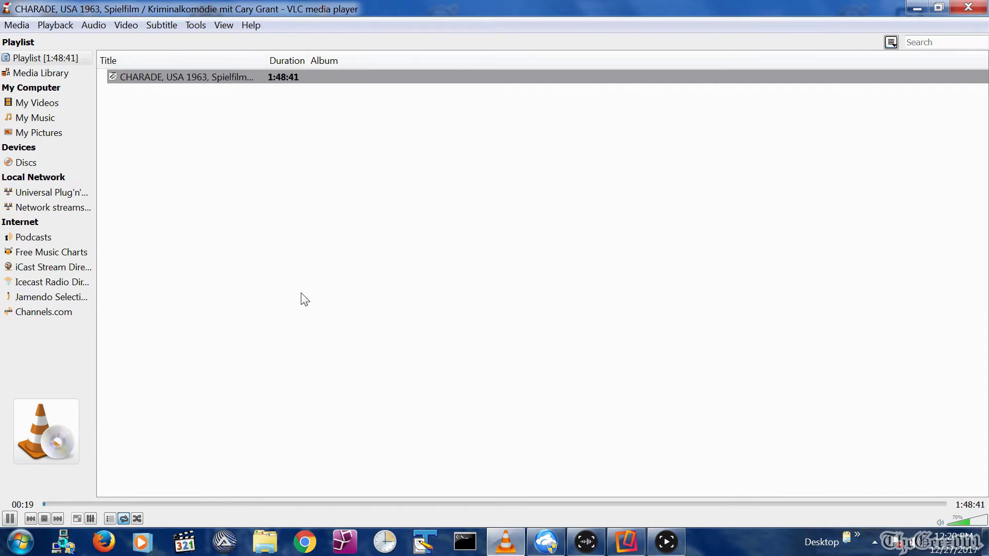
Step: Open a second VLC media player window alongside the one that is streaming
right_click(506, 542)
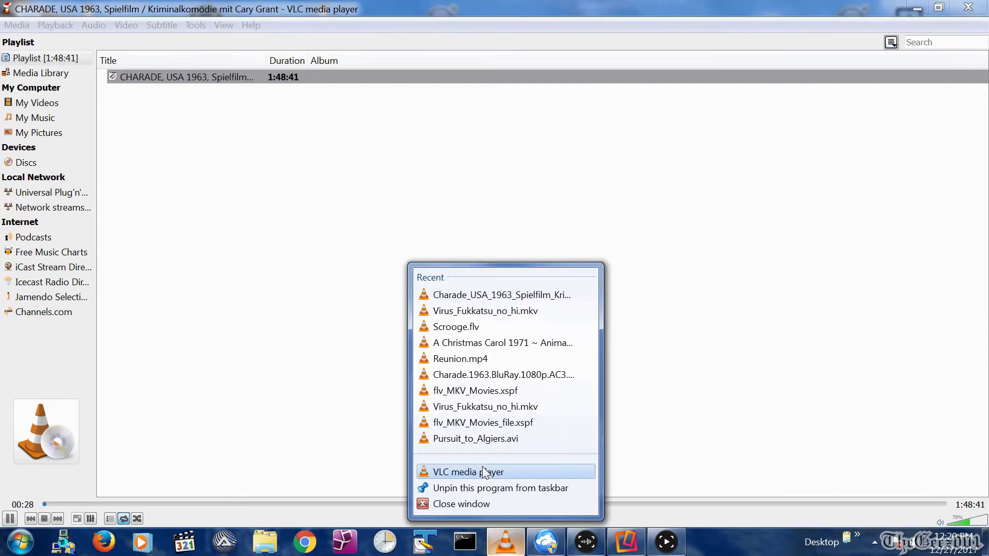
click(484, 472)
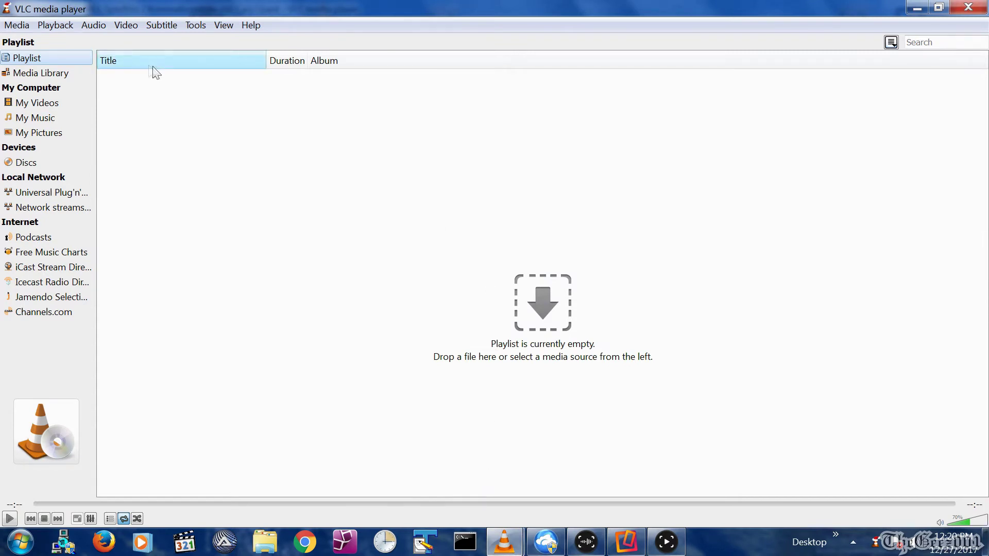
click(10, 27)
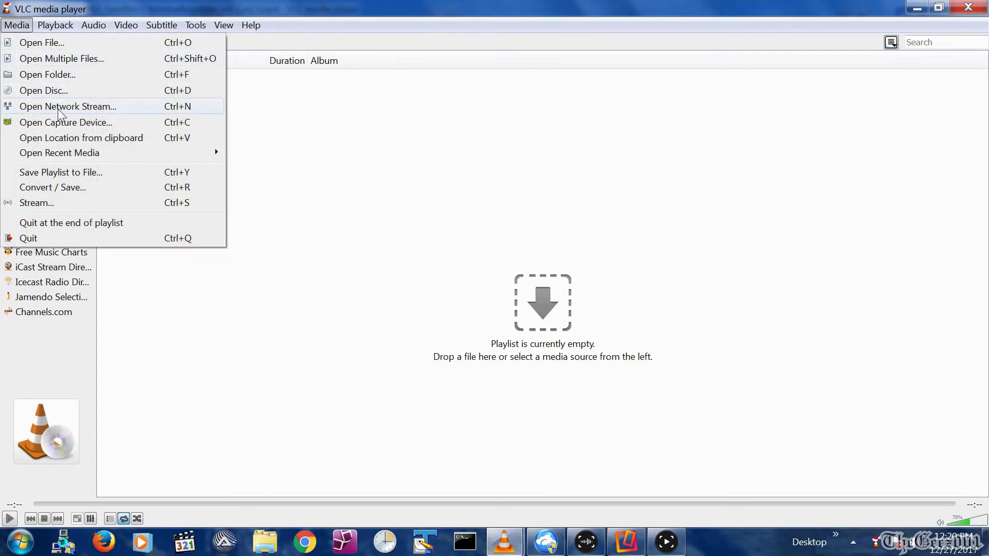
Step: Switch to the Windows command prompt, run ipconfig, and look up the computer's IPv4 address
click(465, 542)
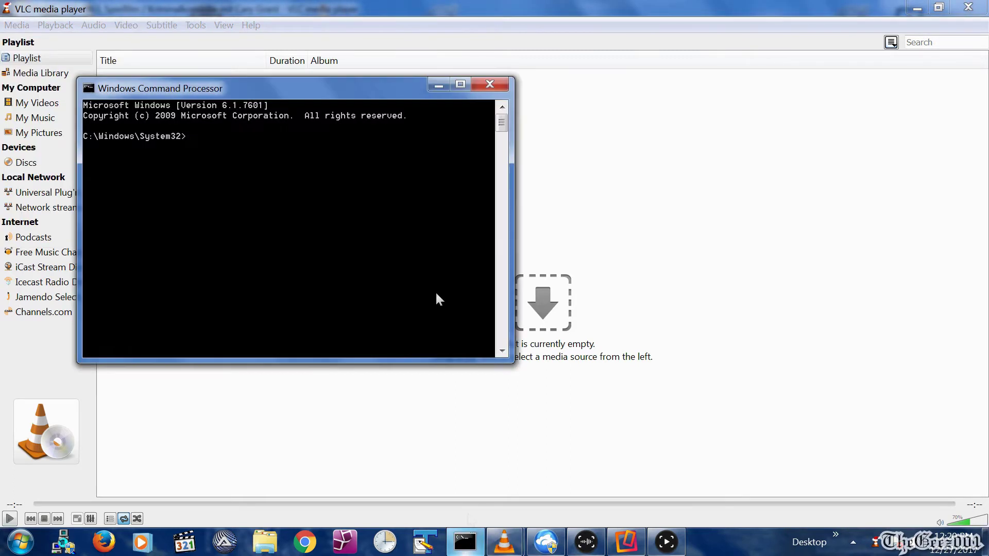
text(ipconfig)
key(Return)
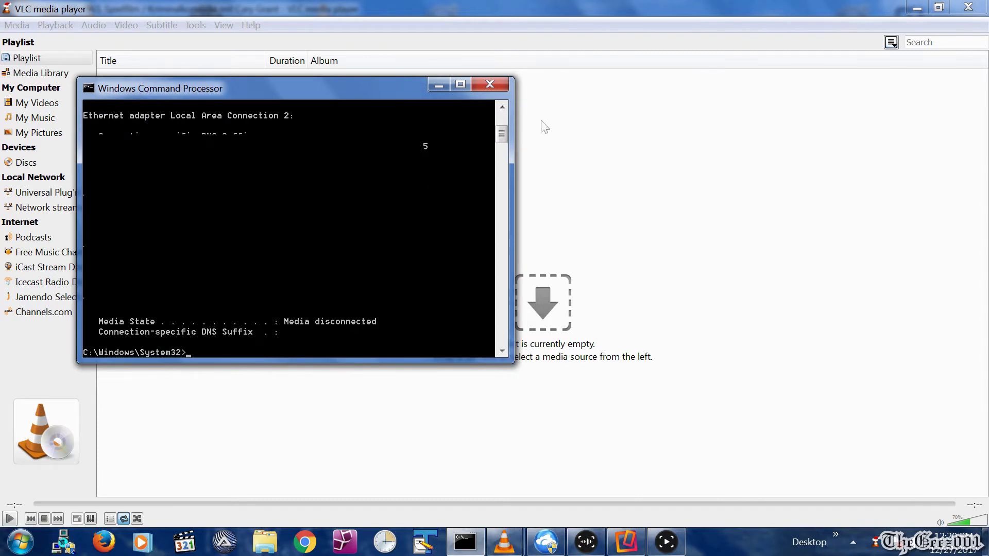
click(502, 124)
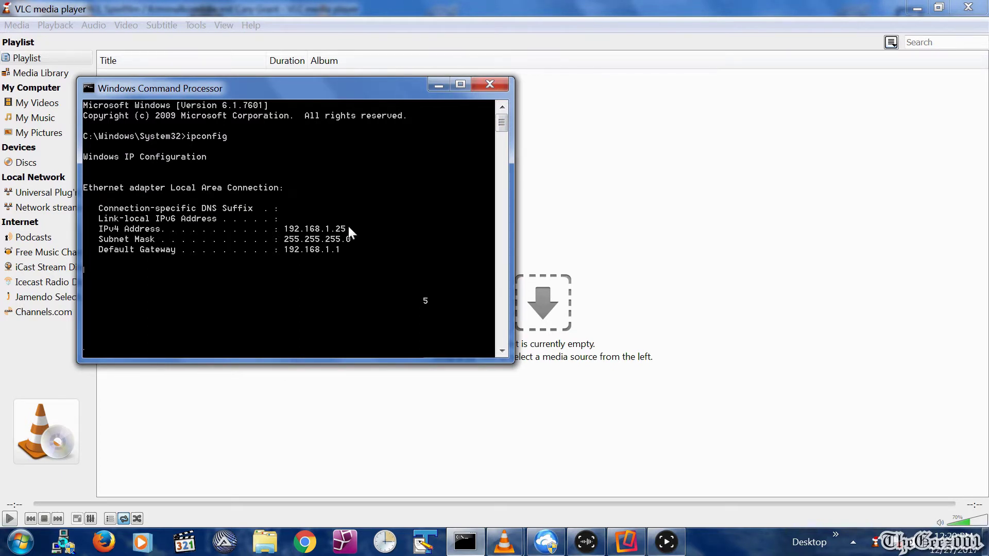
click(17, 24)
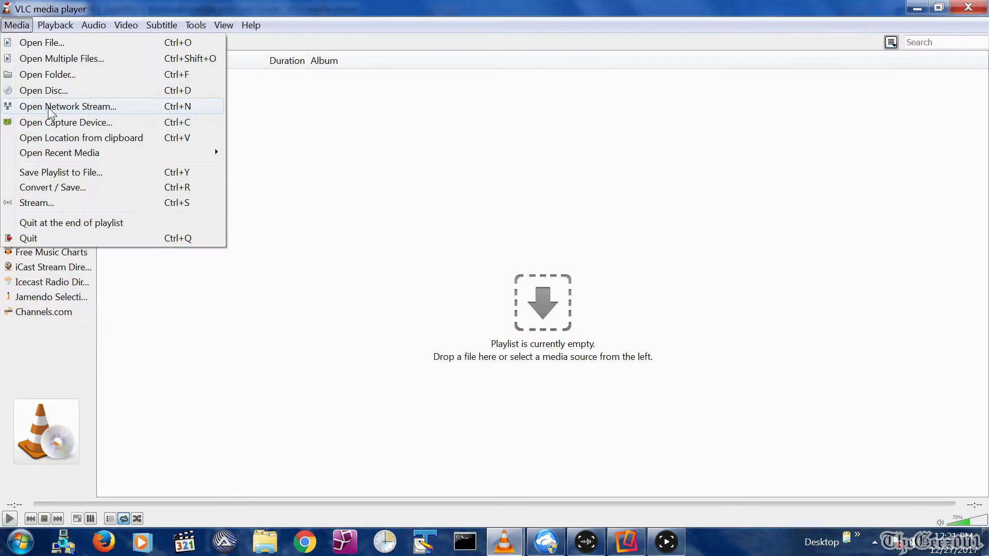
click(49, 108)
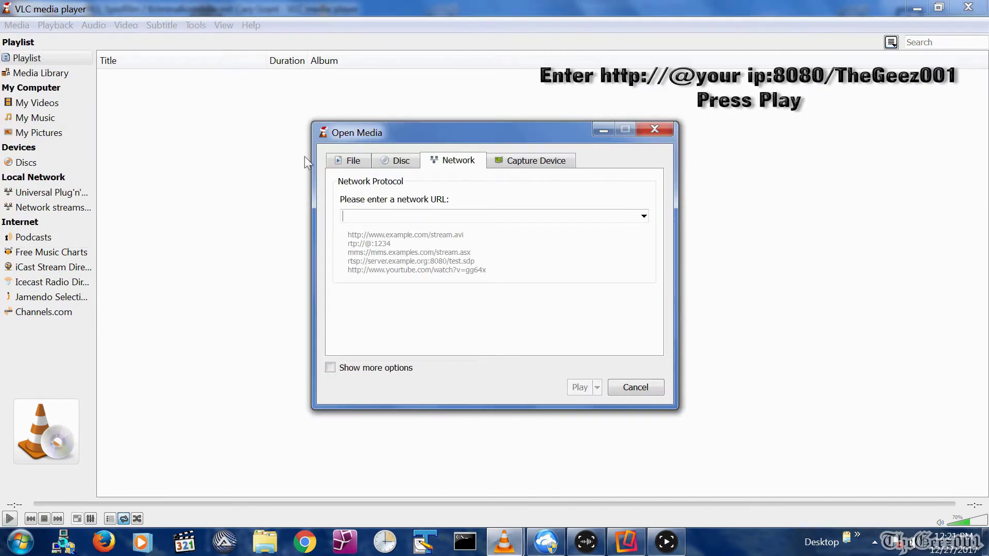
click(374, 216)
text(http)
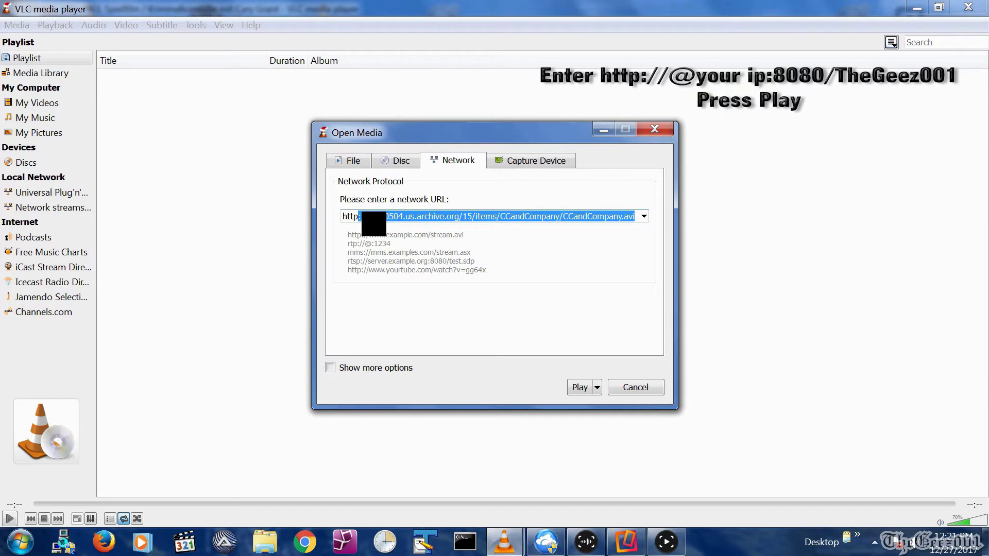
text(:)
key(Delete)
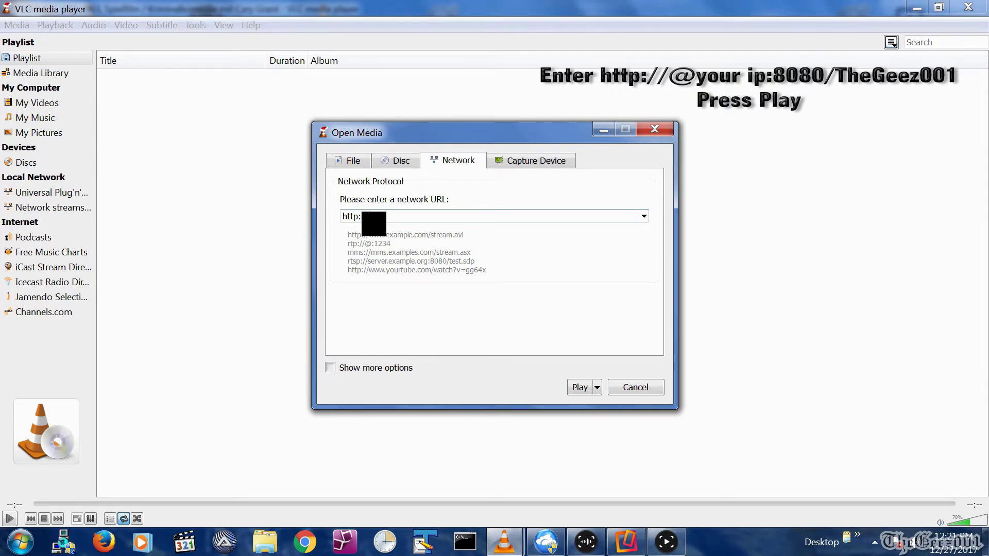
text(/)
text(68.1.25:8)
text(080/TheGeez001)
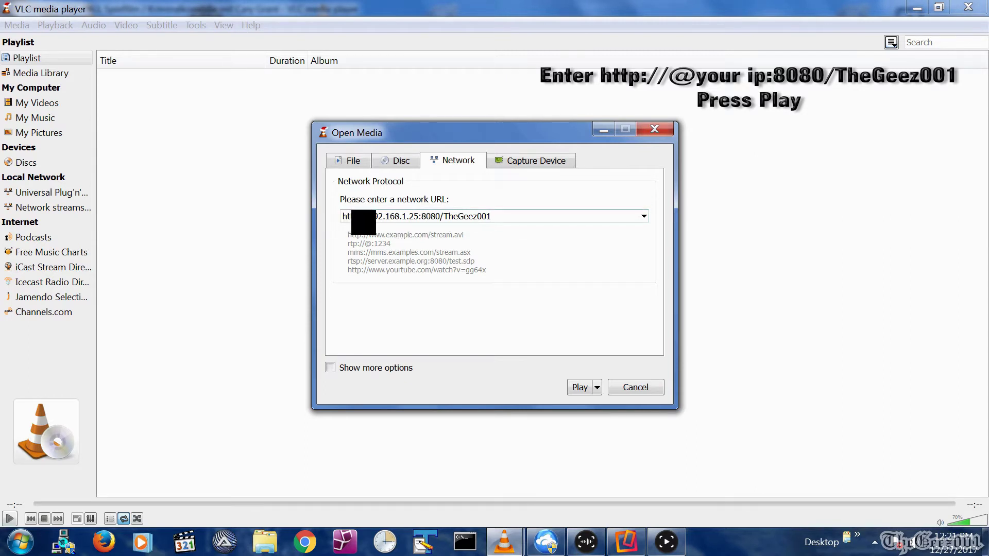
text(//)
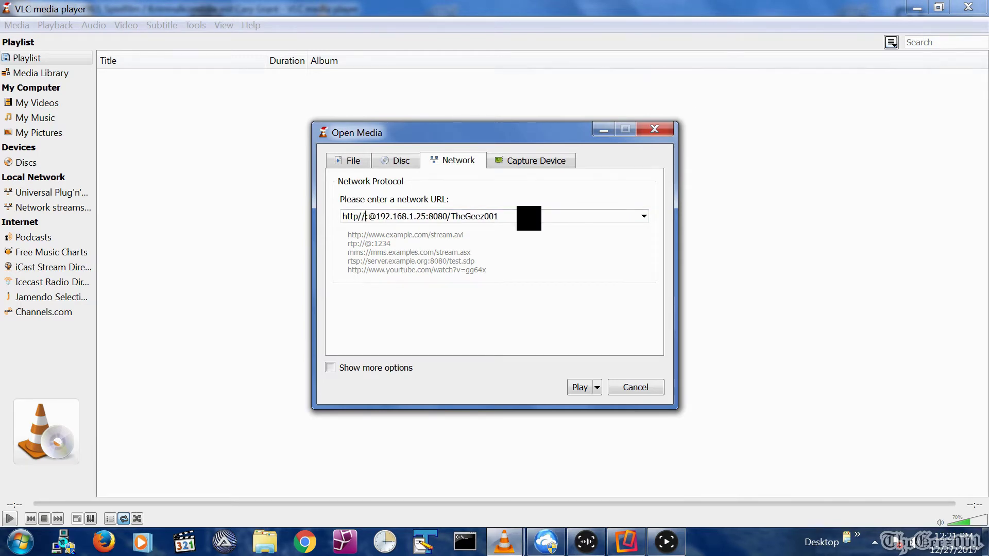
key(Return)
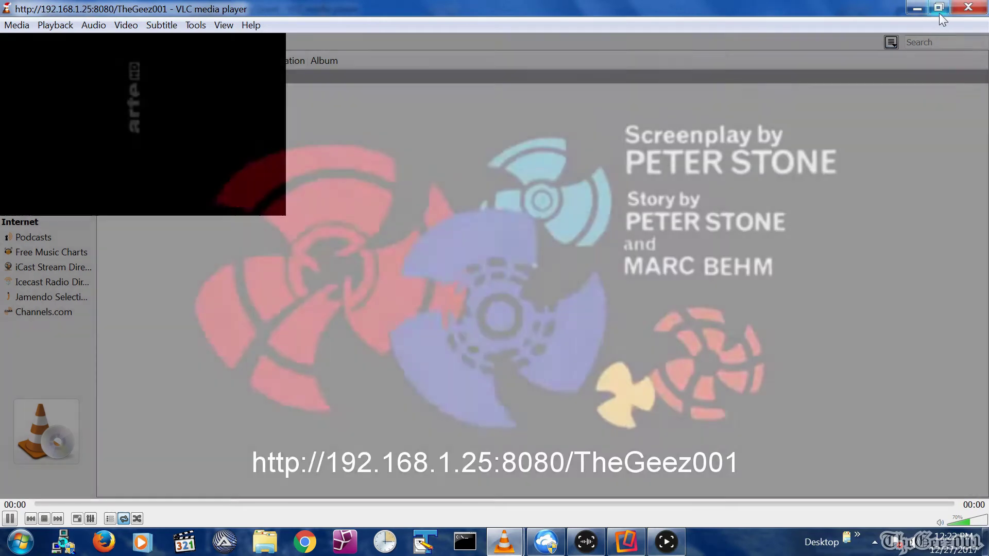
click(939, 13)
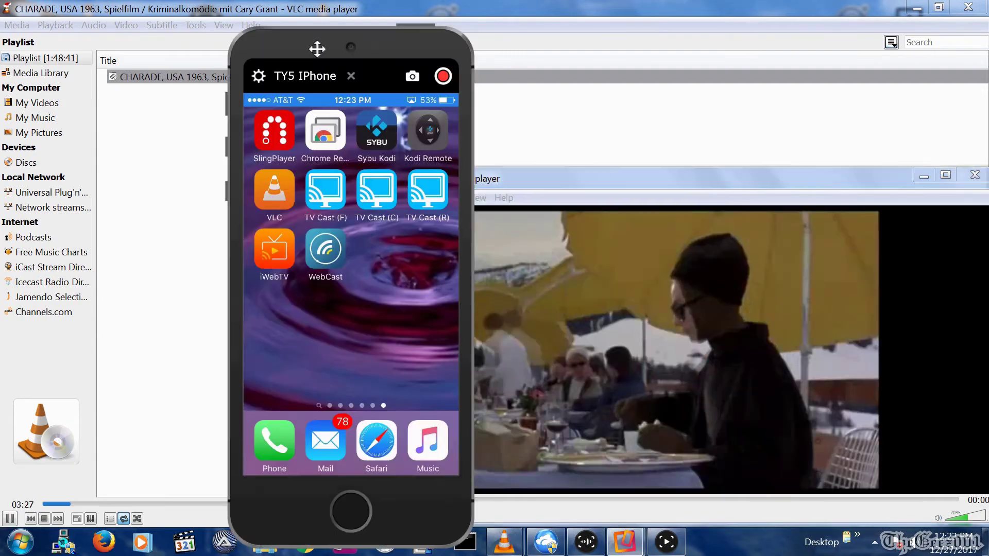
Step: Reposition the mirrored iPhone window and close the VLC window playing the network stream
drag(316, 49, 360, 46)
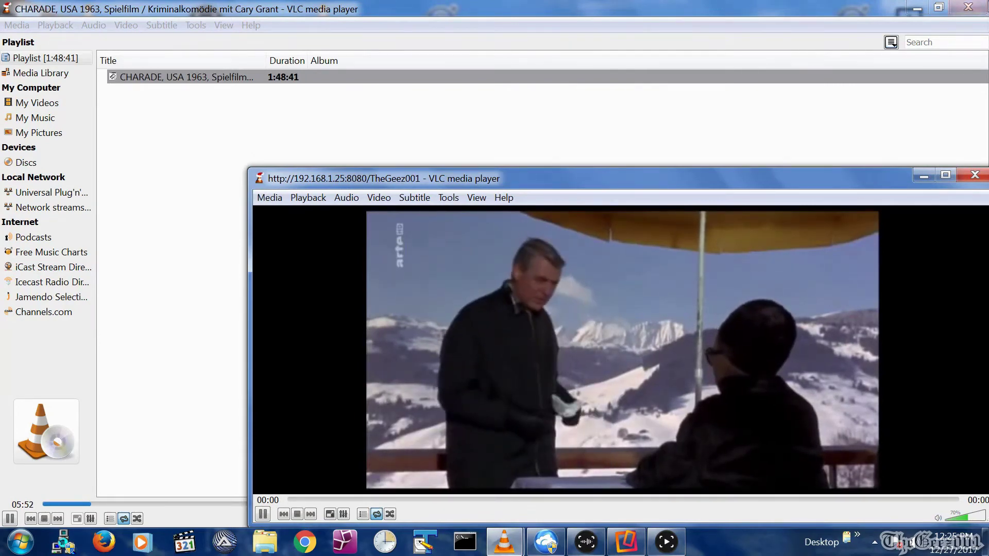
click(975, 174)
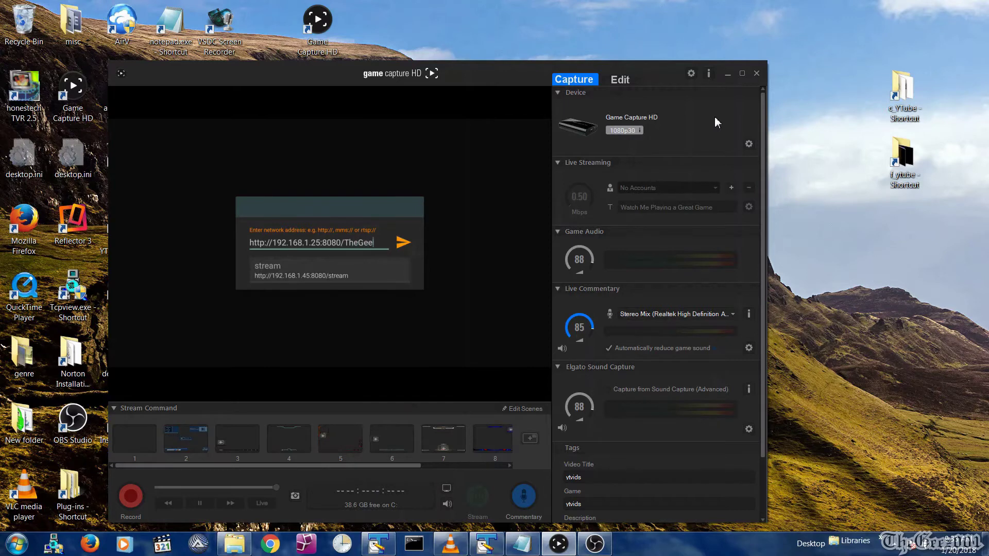
text(1939)
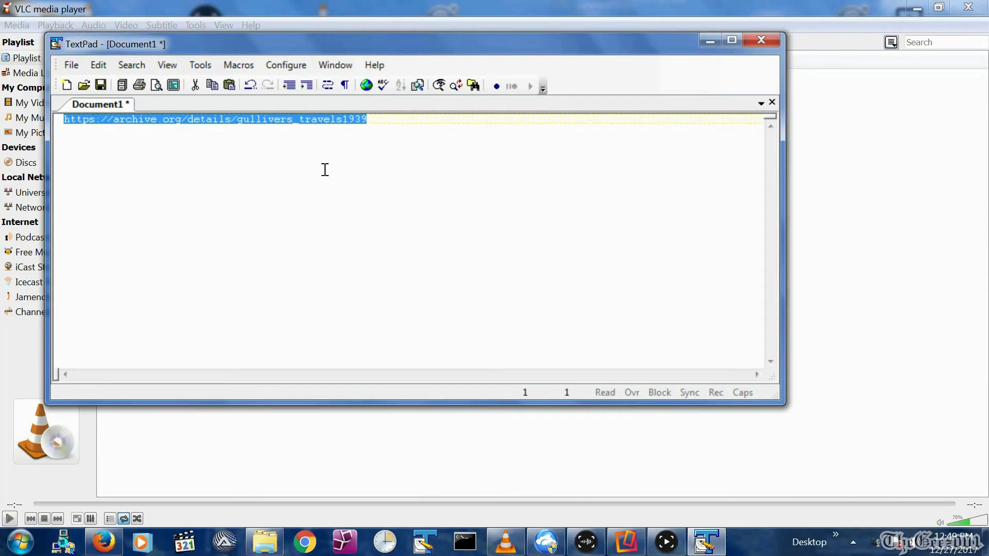
key(End)
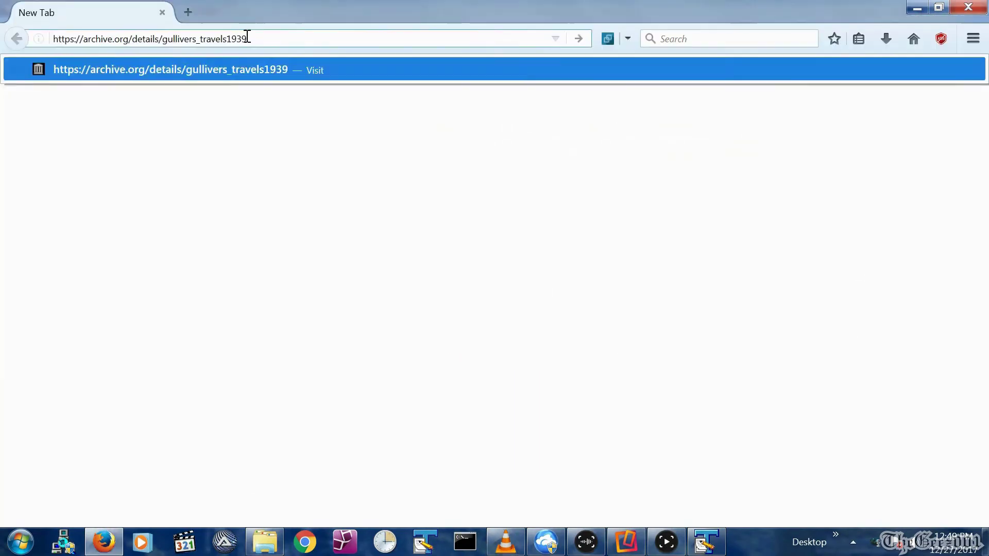
key(Return)
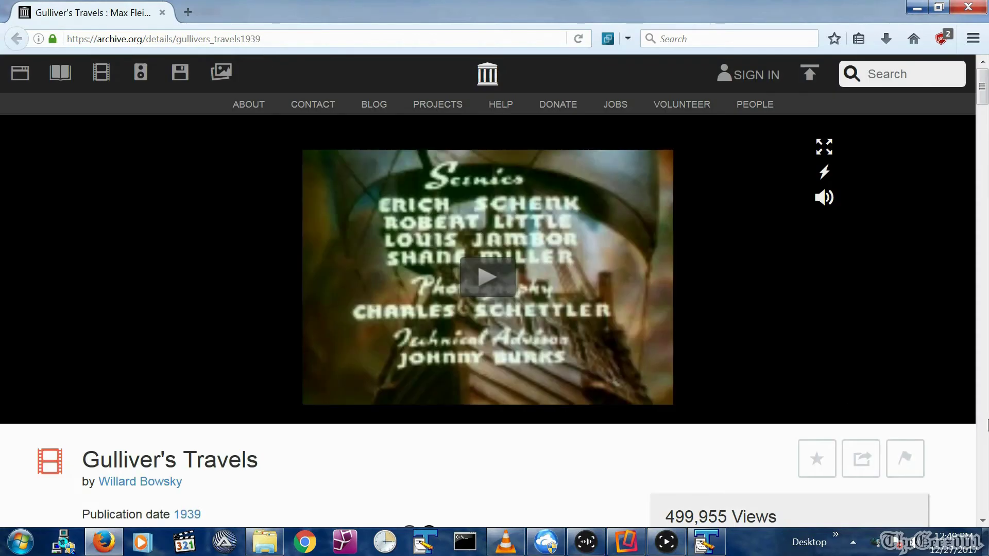
Step: Open the 512KB MPEG4 download link of Gulliver's Travels in a new browser tab and switch to that tab
scroll(728, 234, down, 8)
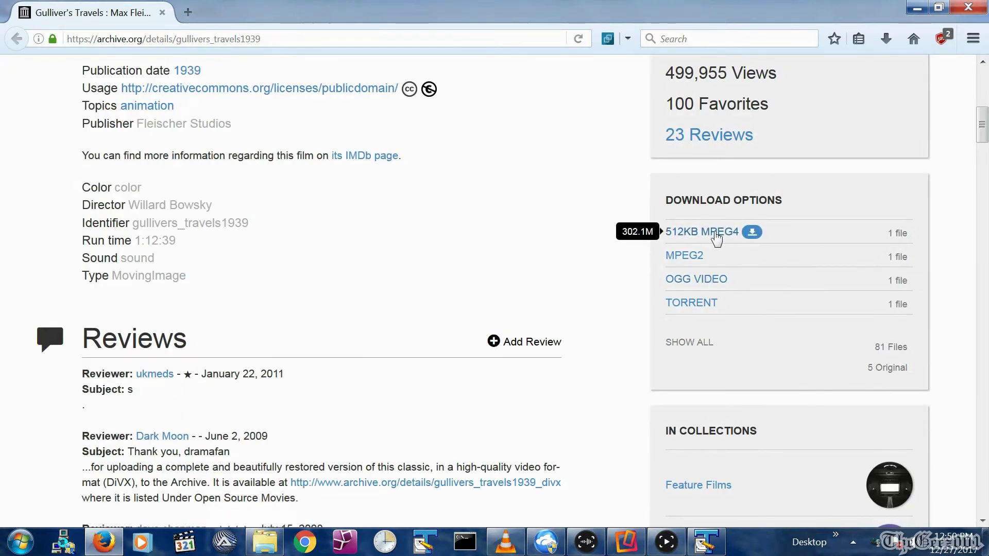
right_click(716, 232)
click(723, 239)
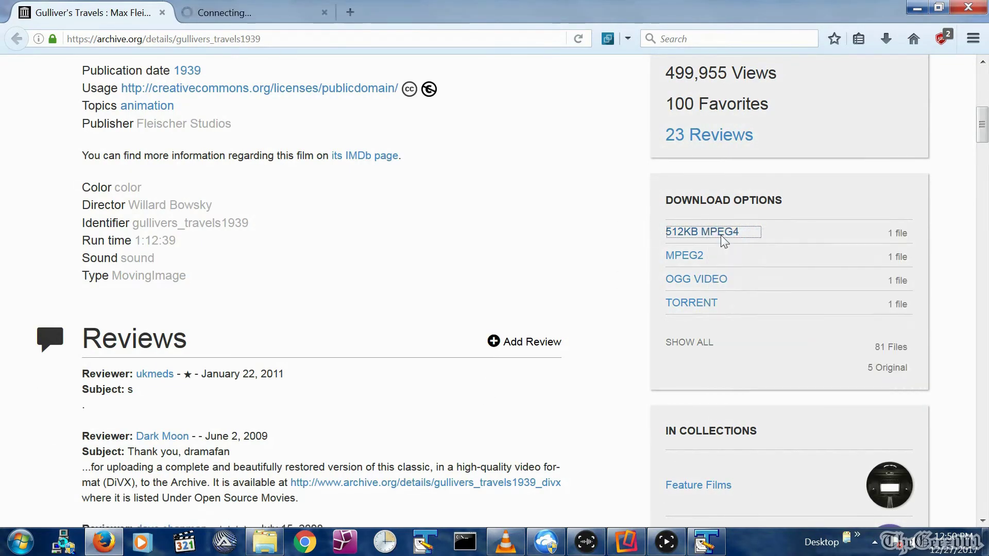
click(238, 19)
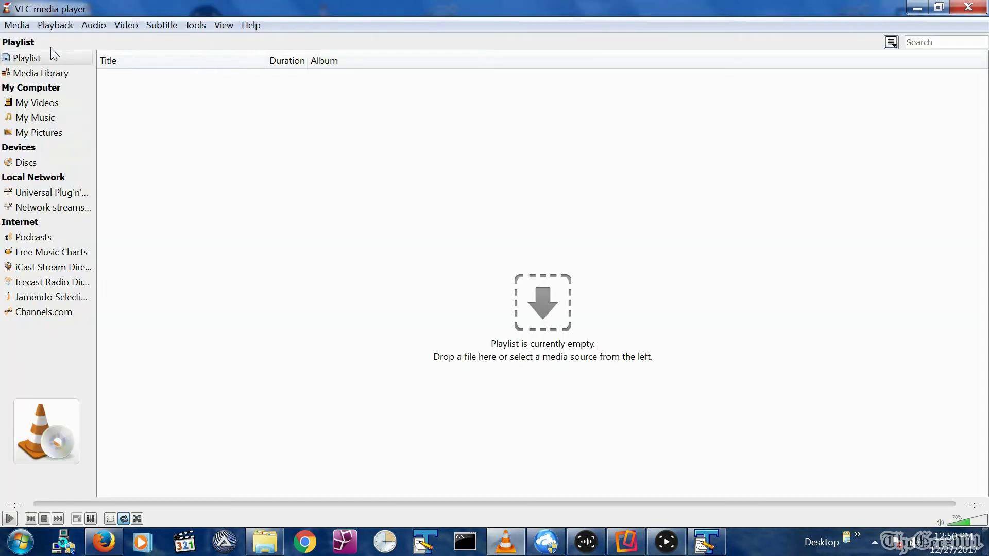
click(17, 24)
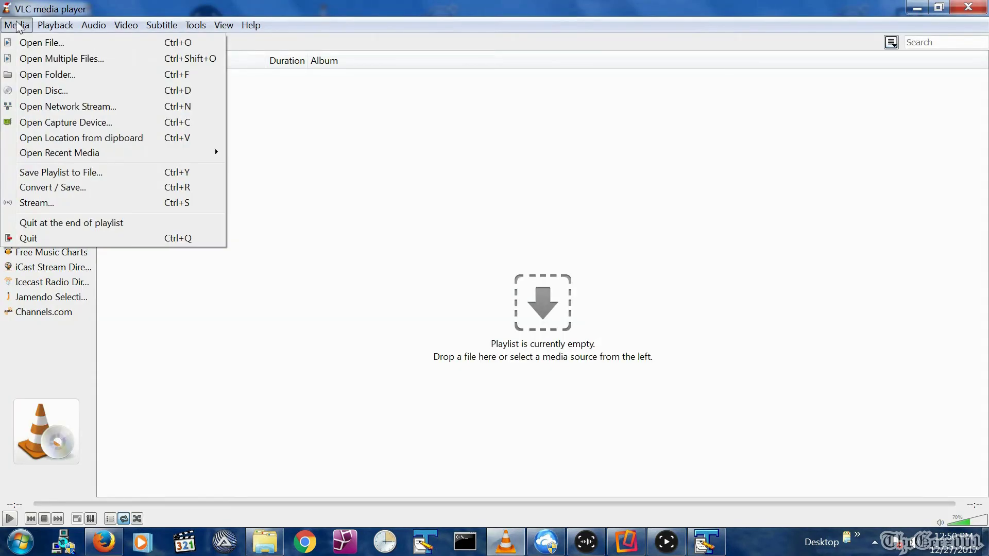
click(35, 203)
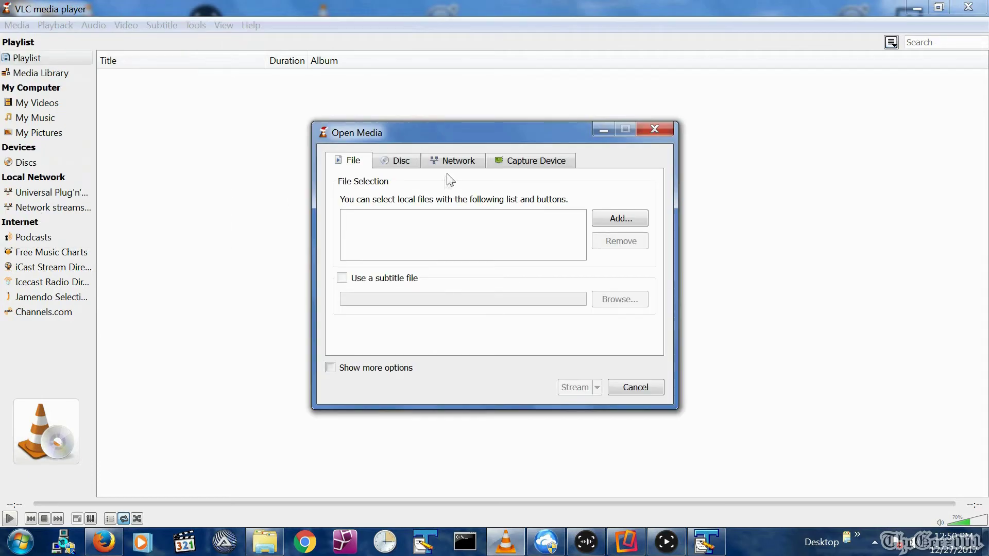
click(458, 160)
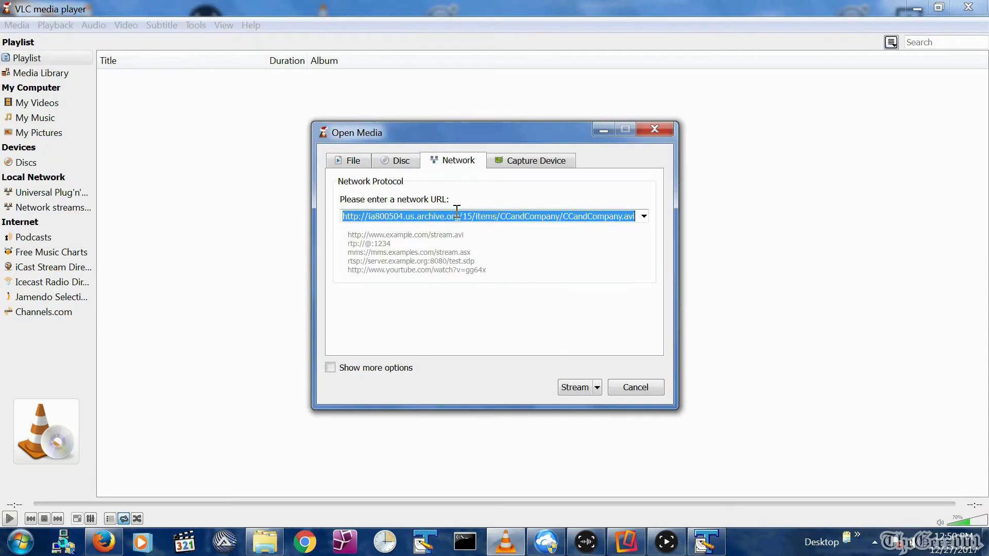
key(Delete)
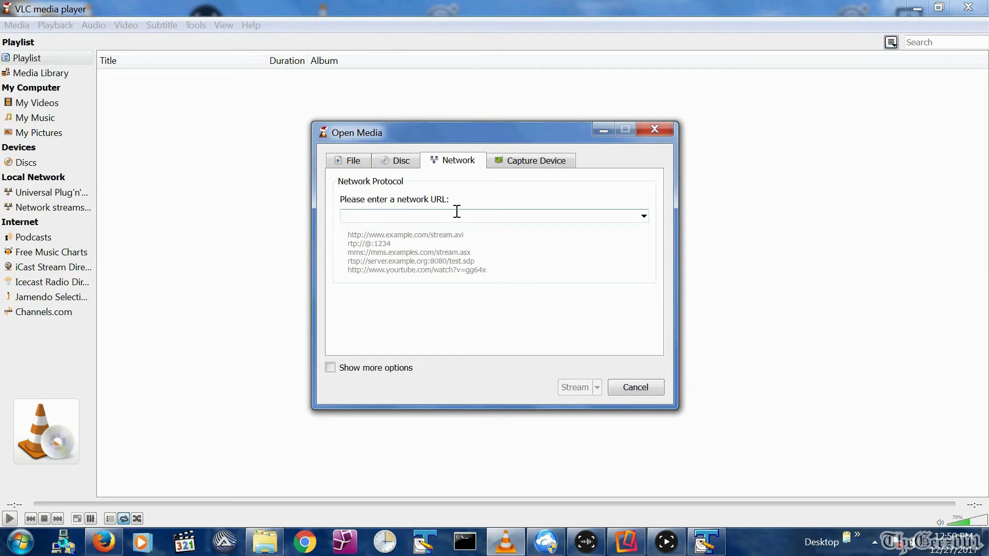
text(archive.org/download/gullivers_travels1939/gullivers_travels1939_512kb.mp4)
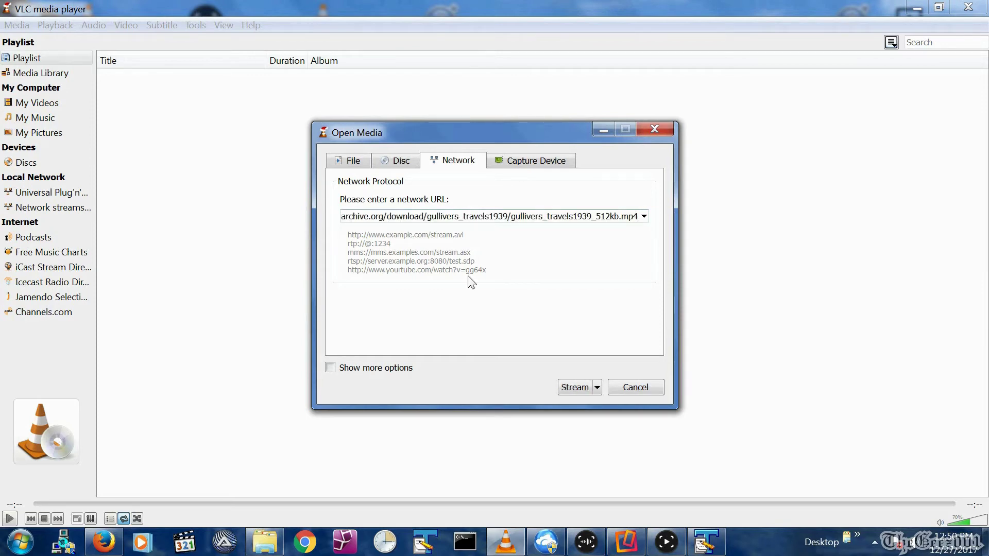
click(561, 385)
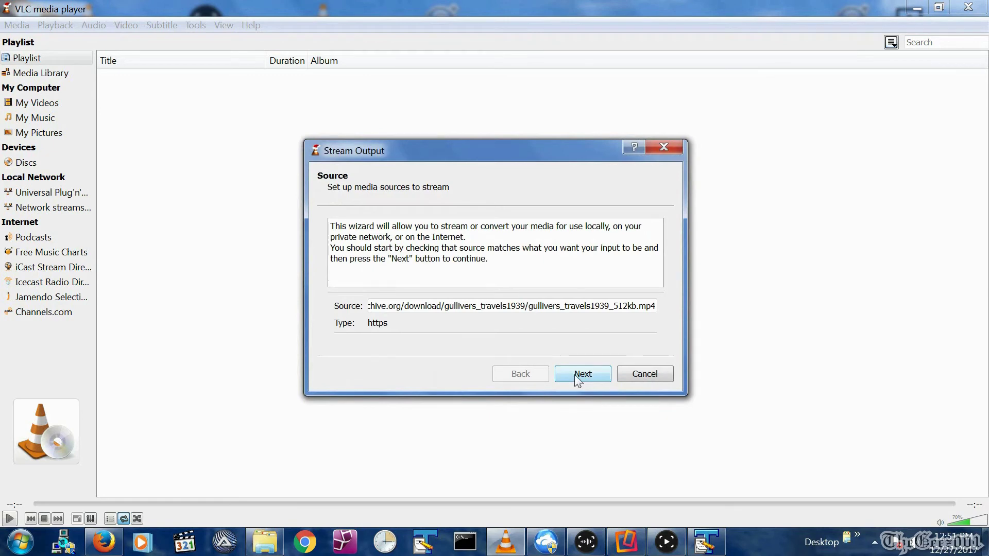
Step: Add an HTTP destination for the stream with port 8080 and path /TheGeez001
click(574, 375)
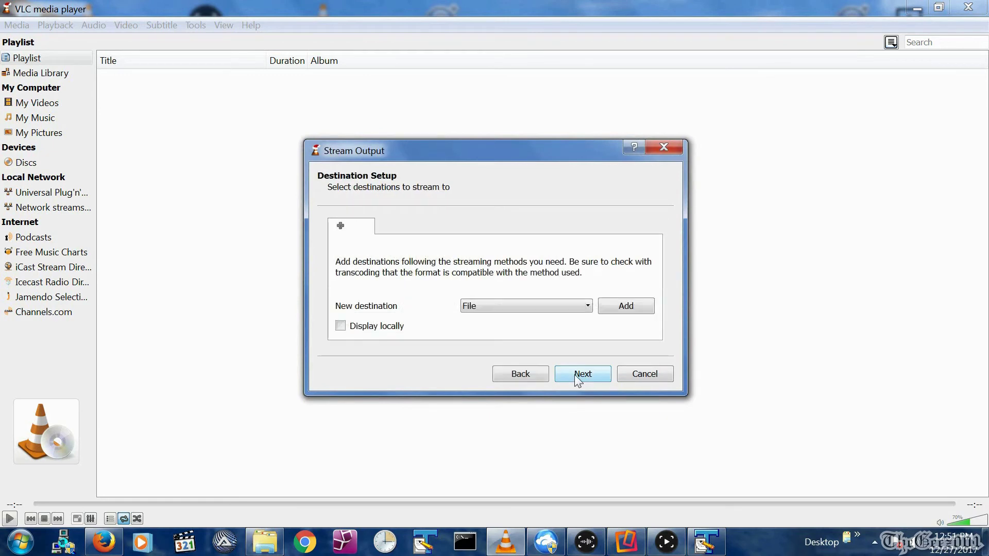
click(545, 304)
click(515, 329)
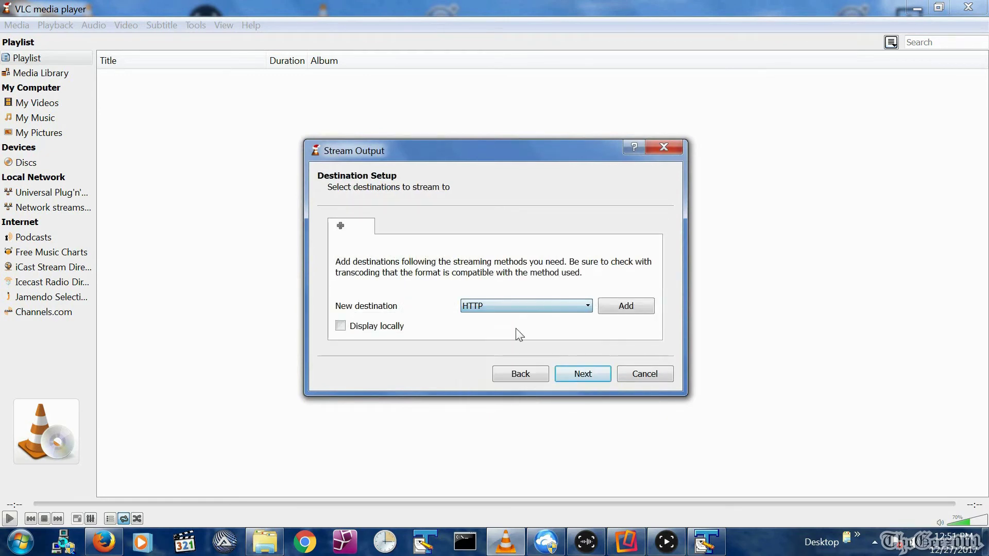
click(623, 308)
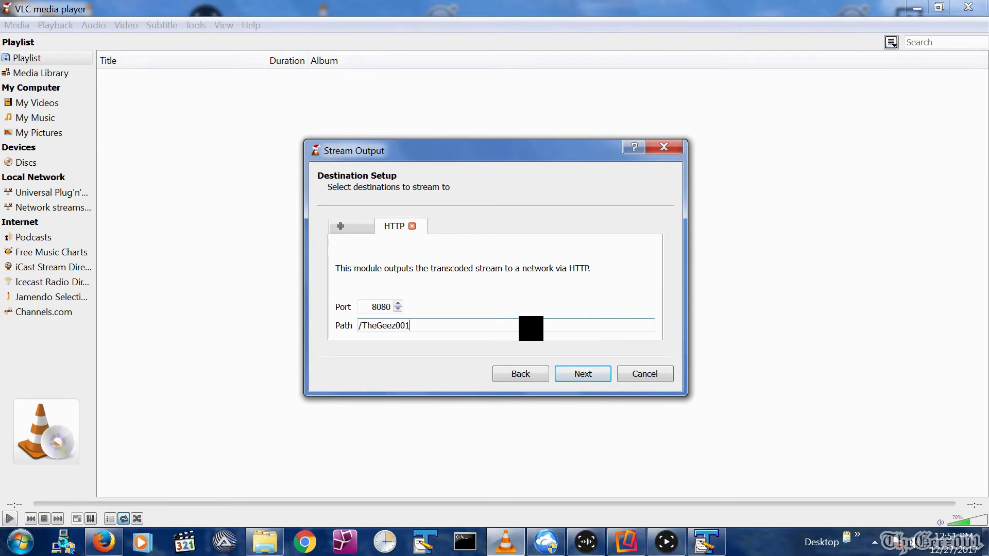
click(574, 375)
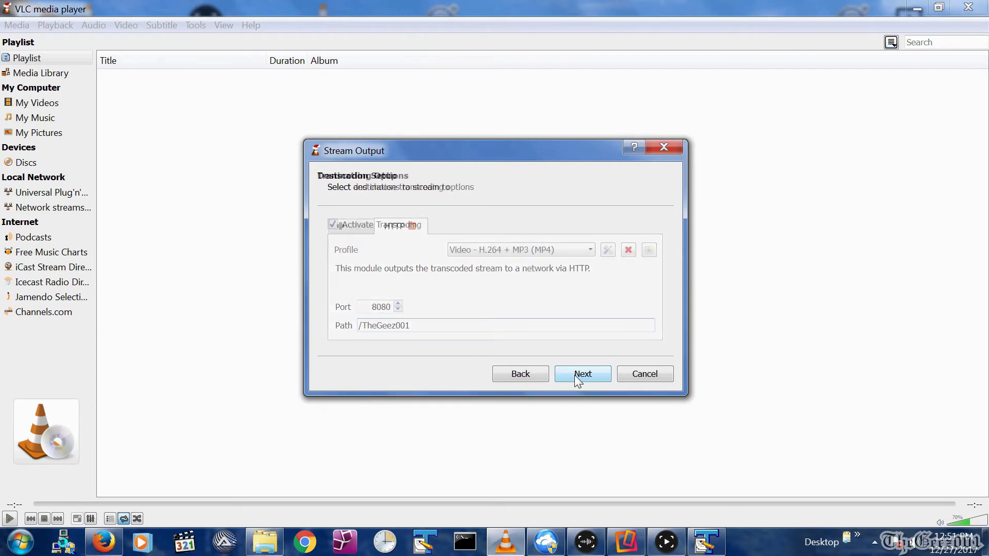
Step: Choose the transcoding profile Video - H.264 + MP3 (TS), enable Stream all elementary streams, and start the stream
click(521, 249)
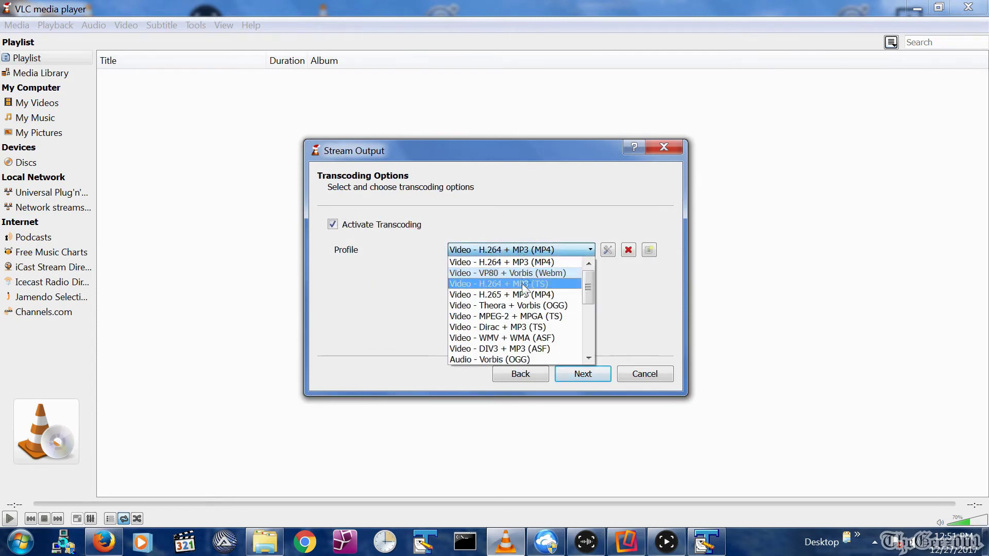
click(553, 284)
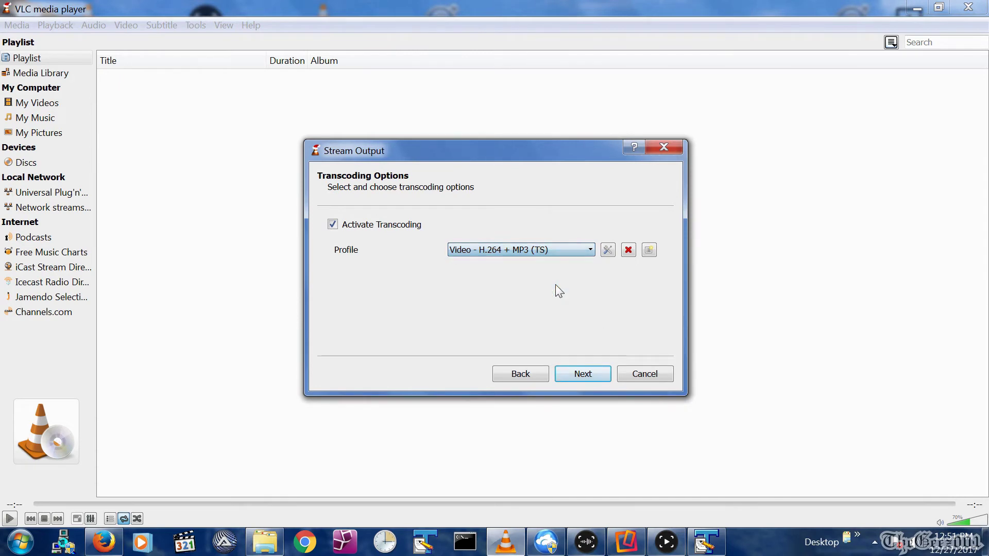
click(584, 375)
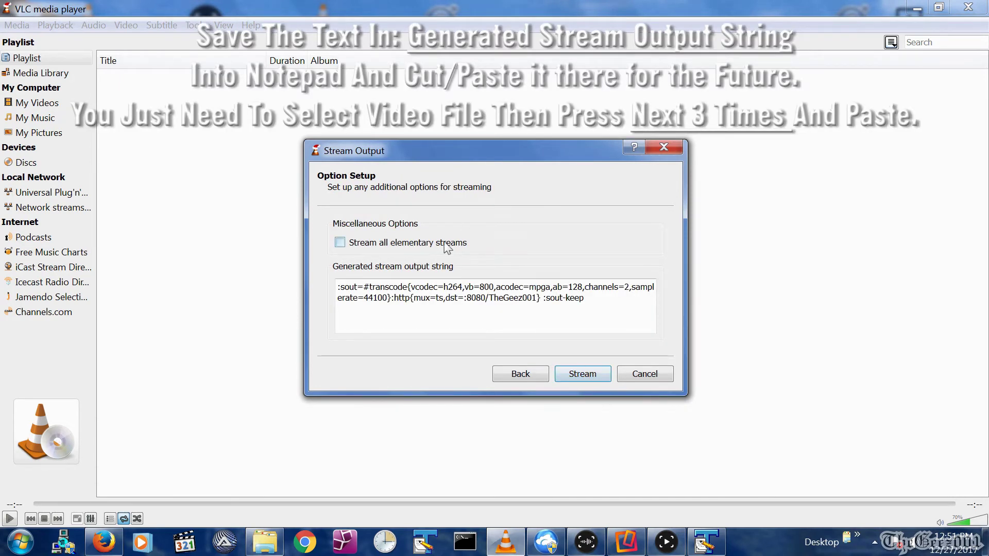
click(446, 247)
click(570, 376)
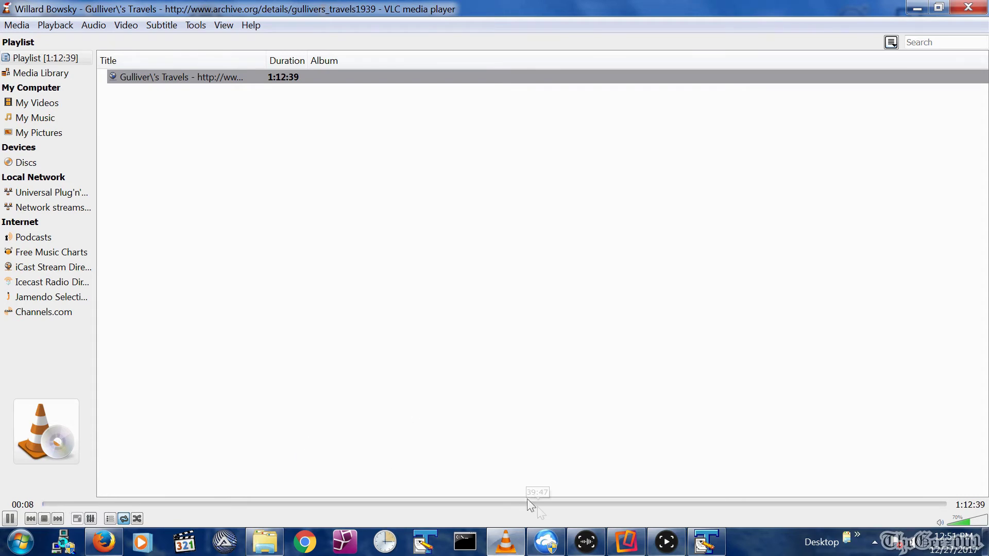
right_click(510, 542)
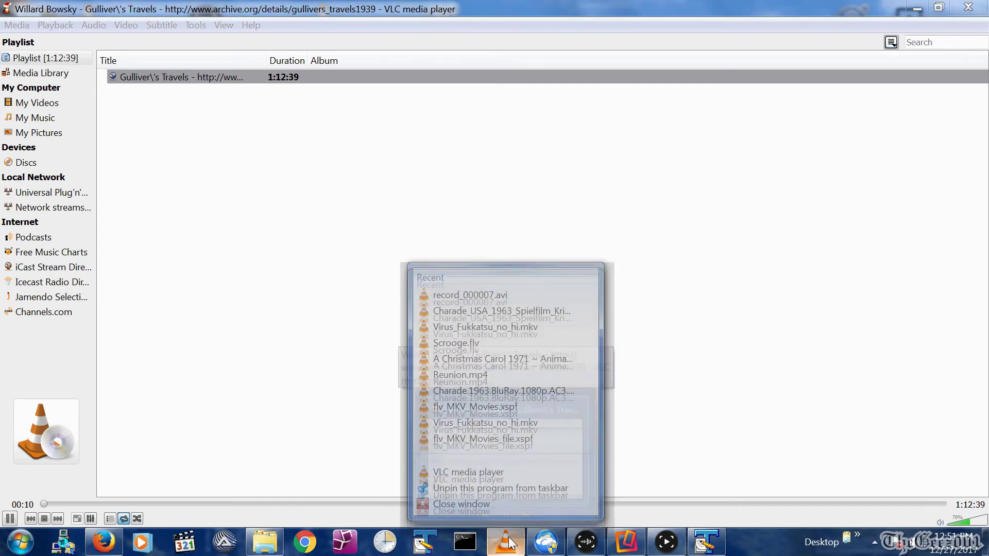
click(483, 473)
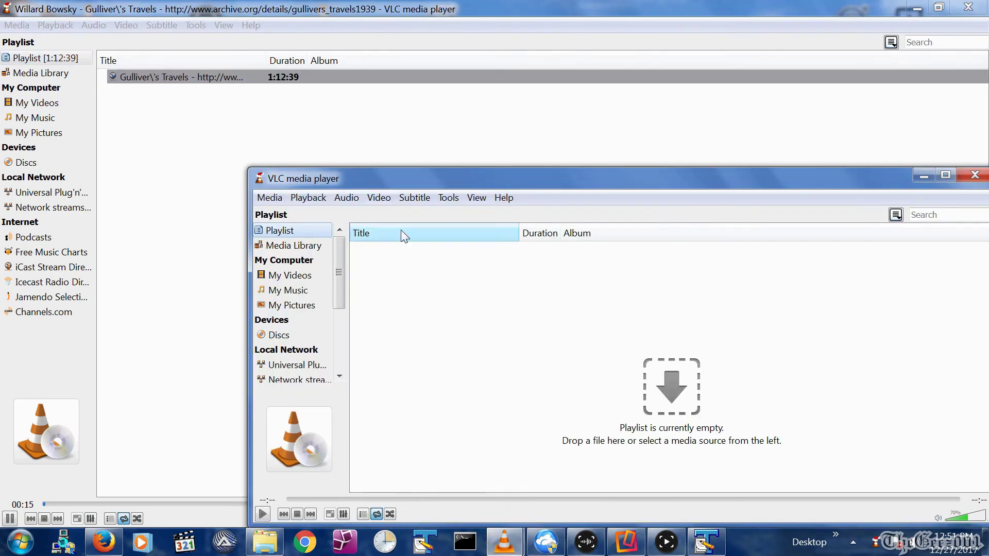
key(alt+m)
text(nhttp://@192.)
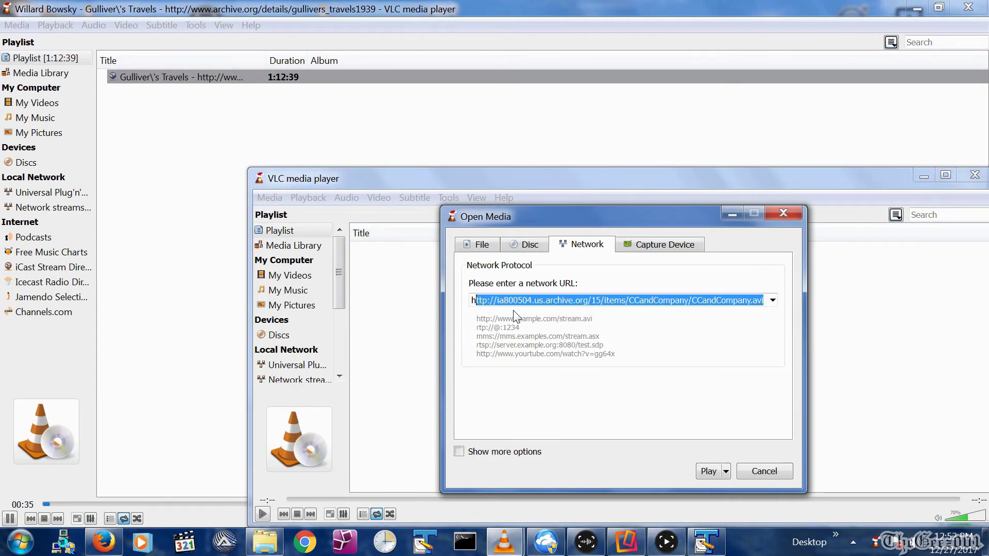
text(168.1.25:8080)
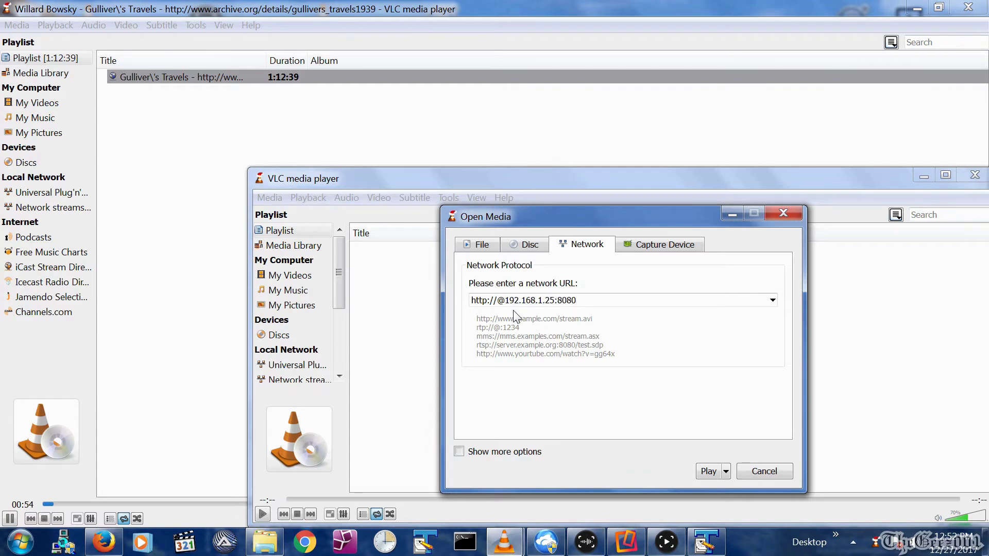
text(/TheGeez001)
key(Return)
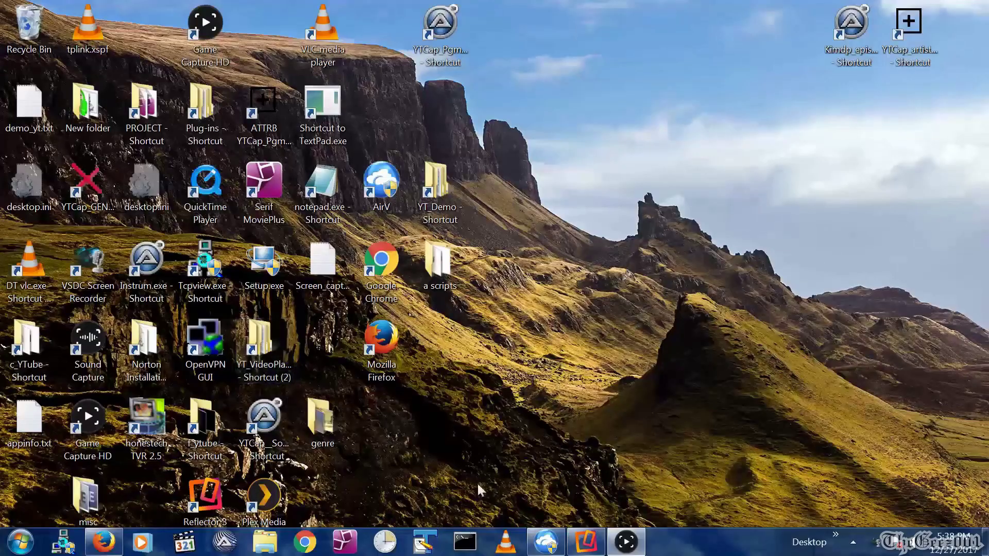
Step: Open VLC media player and play the DVD SHERLOCK_VOL1_SCN from drive E:
click(505, 543)
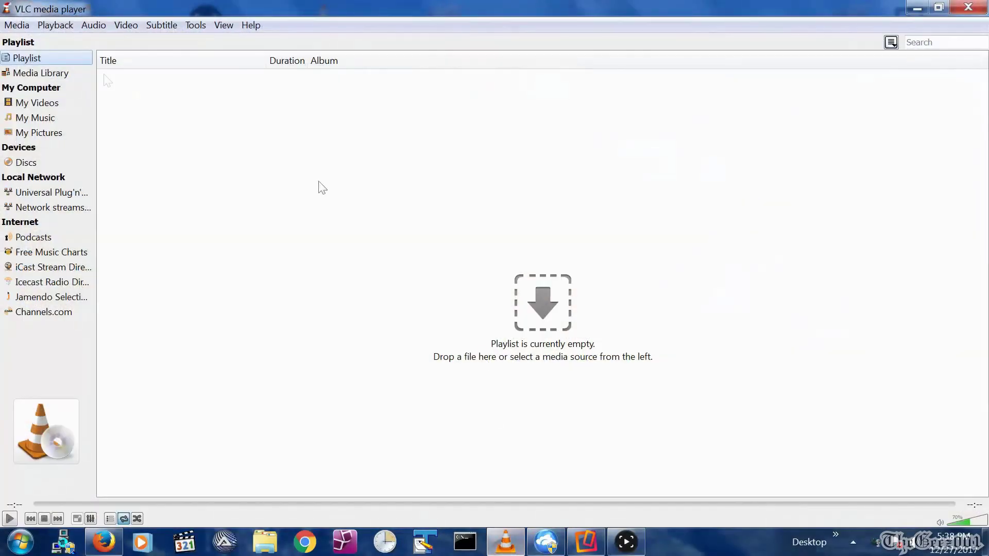
click(18, 26)
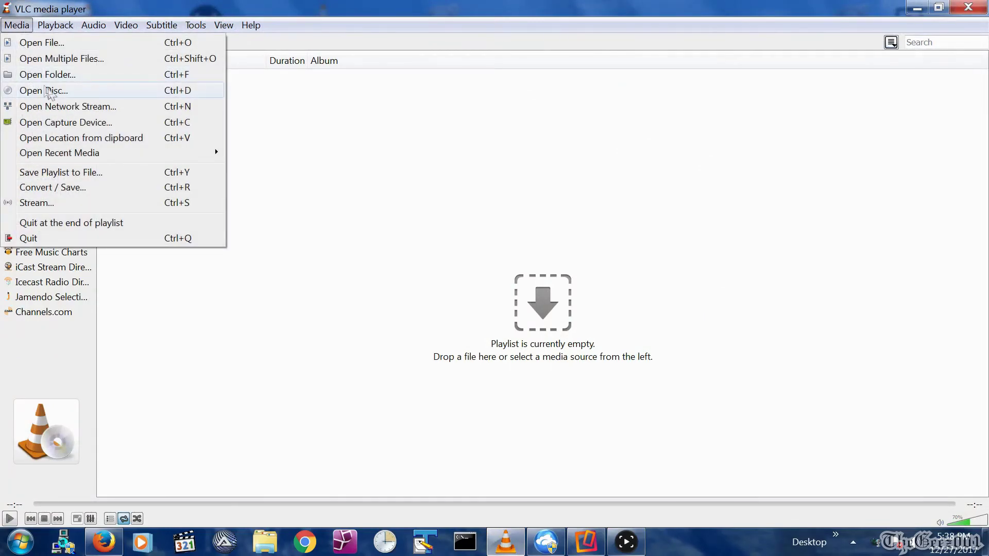
click(49, 92)
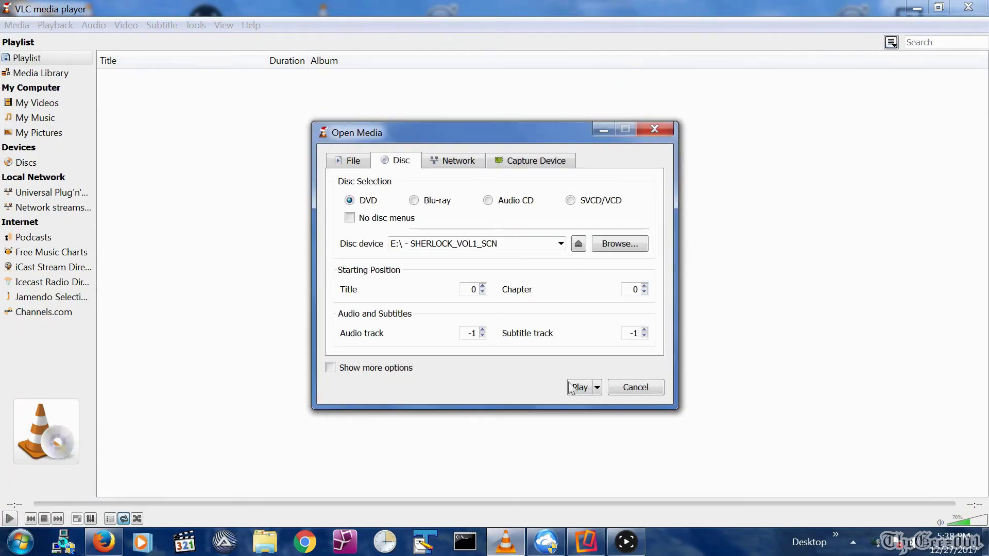
click(573, 388)
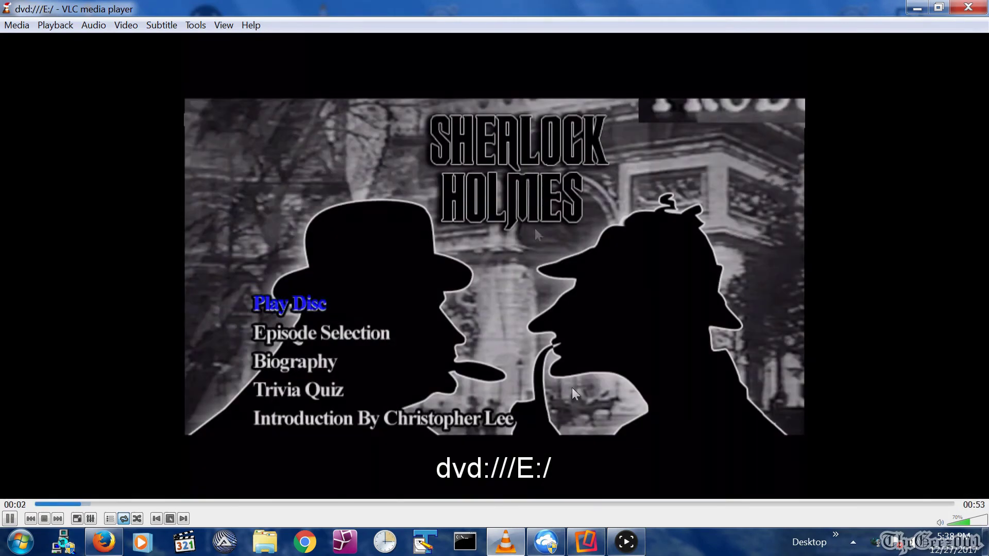
Step: Check the DVD's list of playback titles and their durations to identify the main feature
right_click(547, 240)
mouse_move(582, 378)
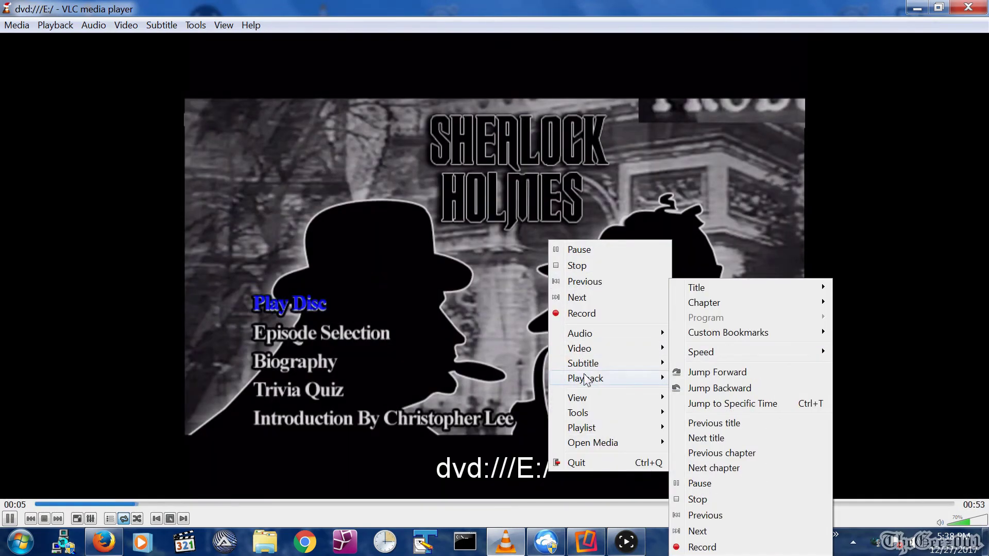
mouse_move(696, 291)
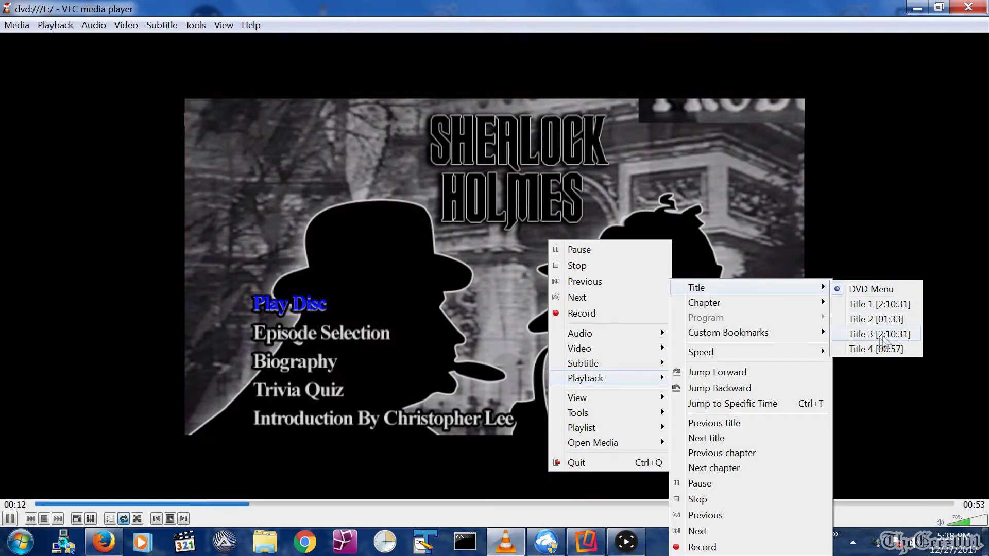
click(717, 243)
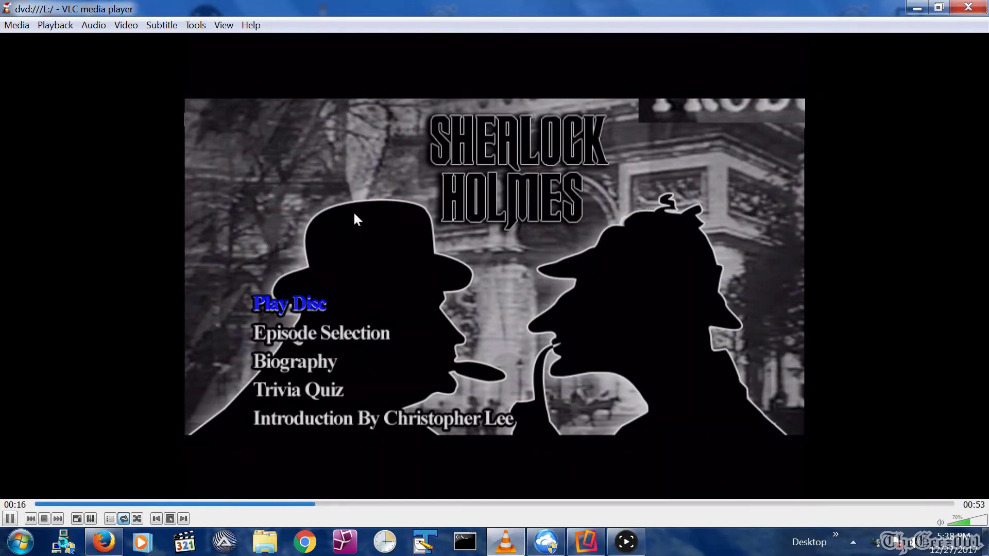
Step: Show the playlist and remove the DVD entry dvd:///E:/ from it
key(ctrl+l)
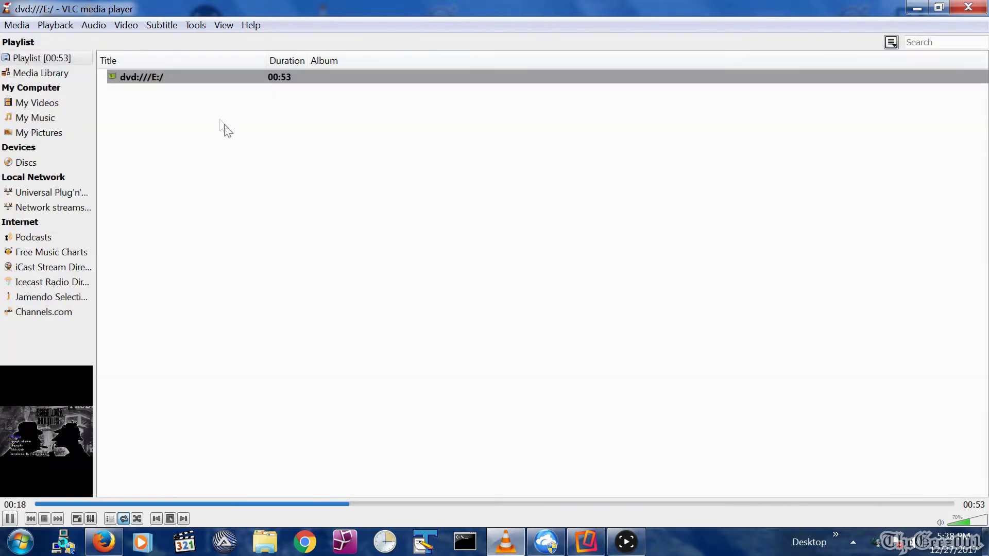
right_click(210, 76)
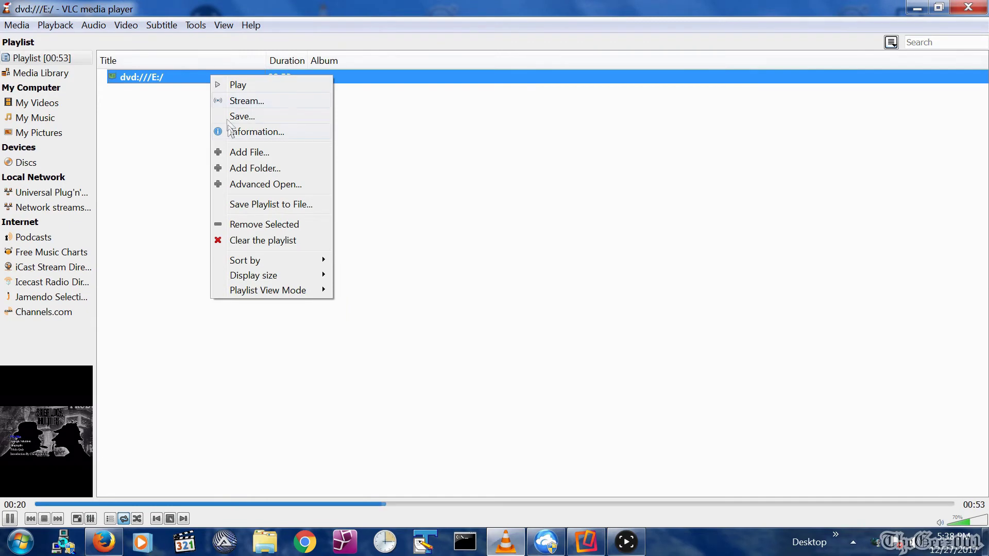
click(247, 225)
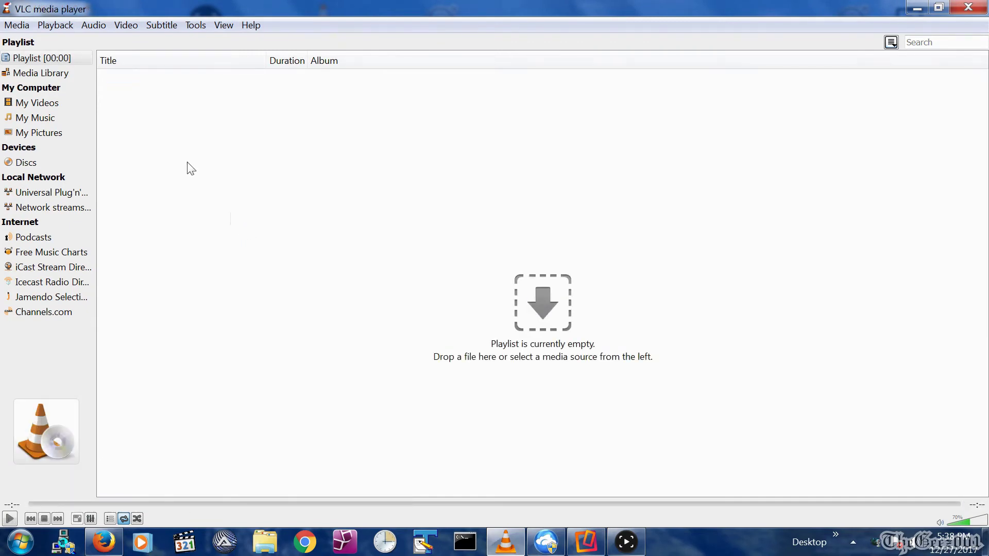
Step: Set up a stream of the DVD SHERLOCK_VOL1_SCN in drive E:, starting at title 3, chapter 1
click(19, 26)
click(35, 206)
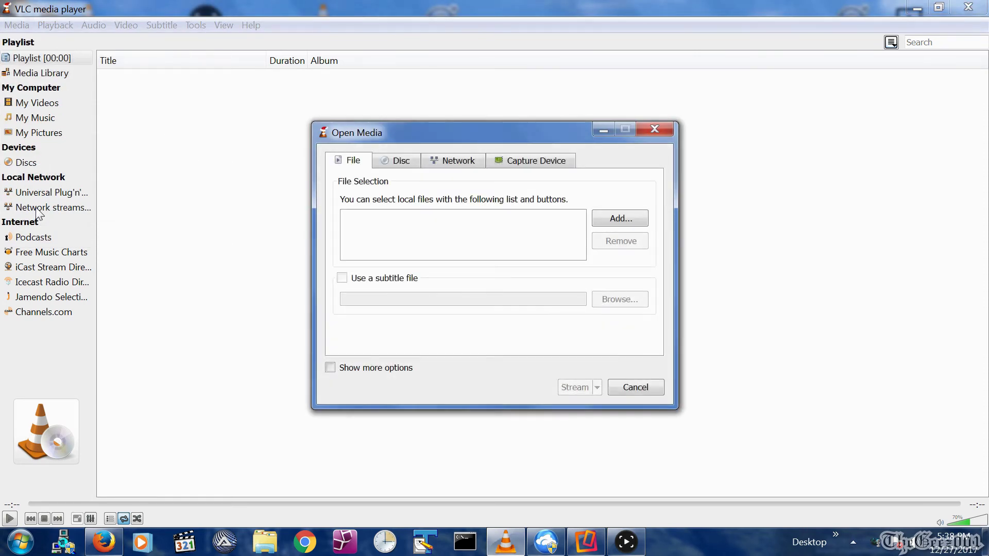
click(394, 161)
click(474, 288)
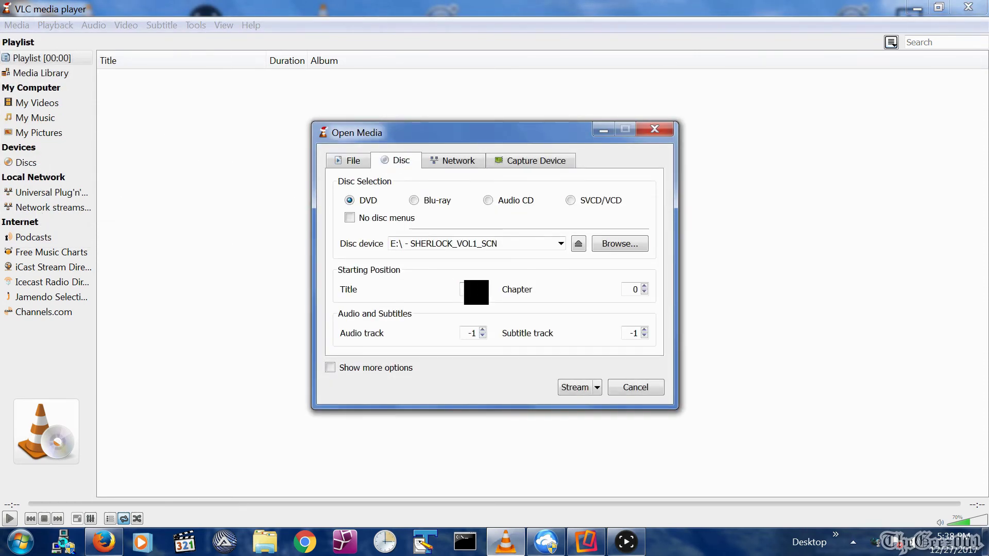
text(3)
click(632, 298)
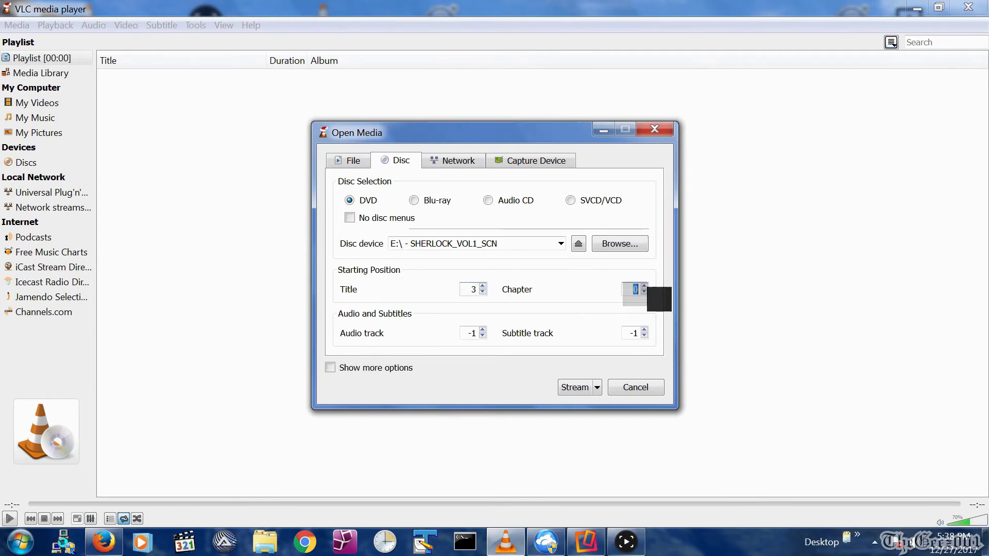
text(1)
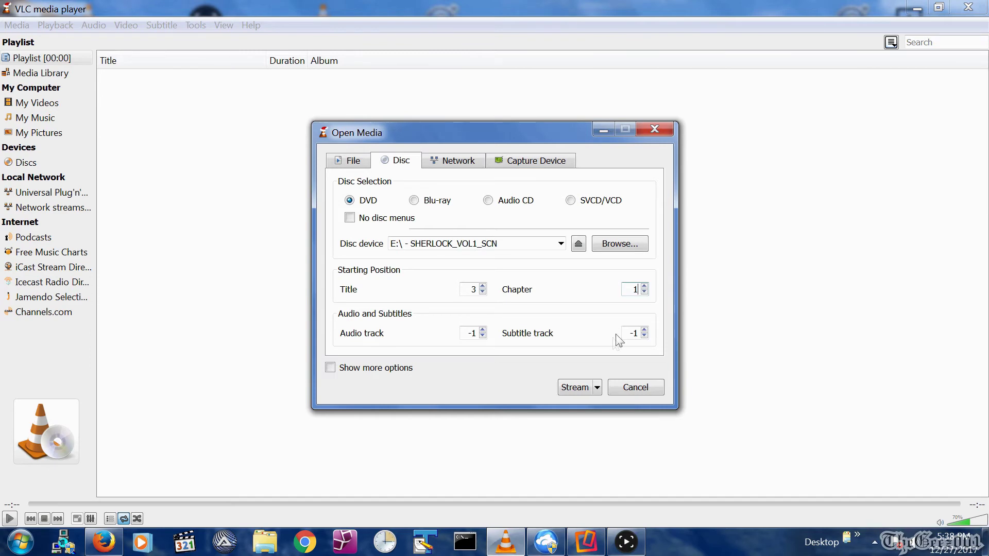
click(572, 389)
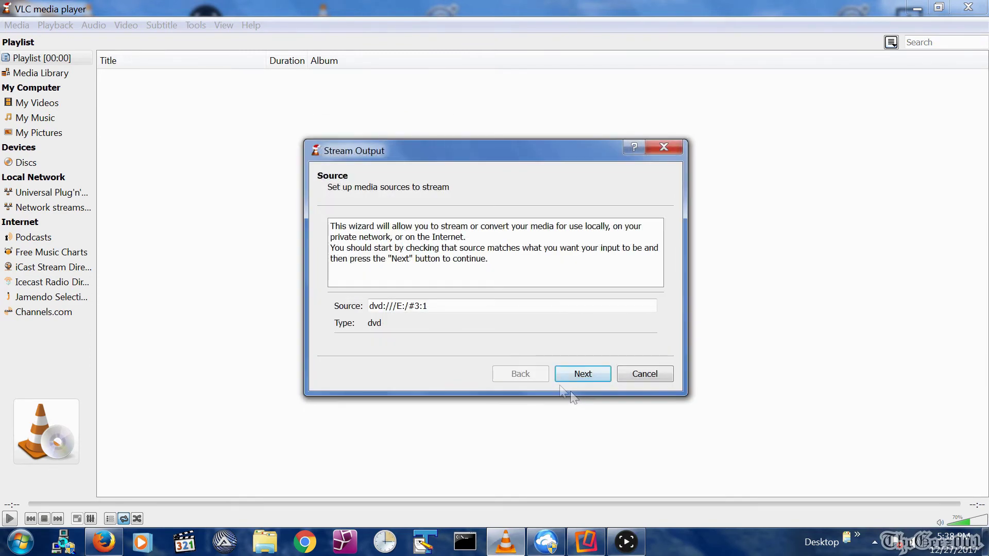
Step: Accept the DVD source and add an HTTP streaming destination with the path /TheGeez001
click(588, 375)
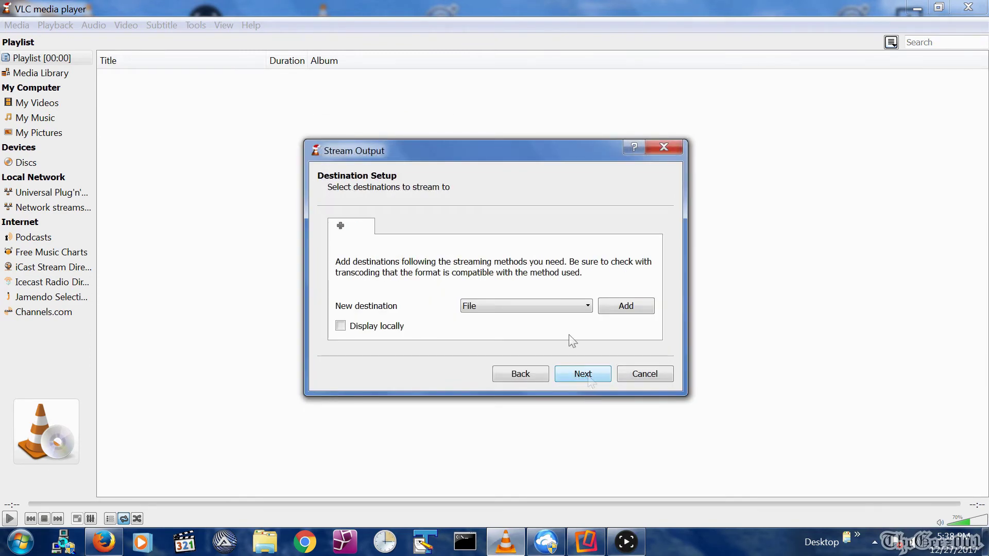
click(549, 304)
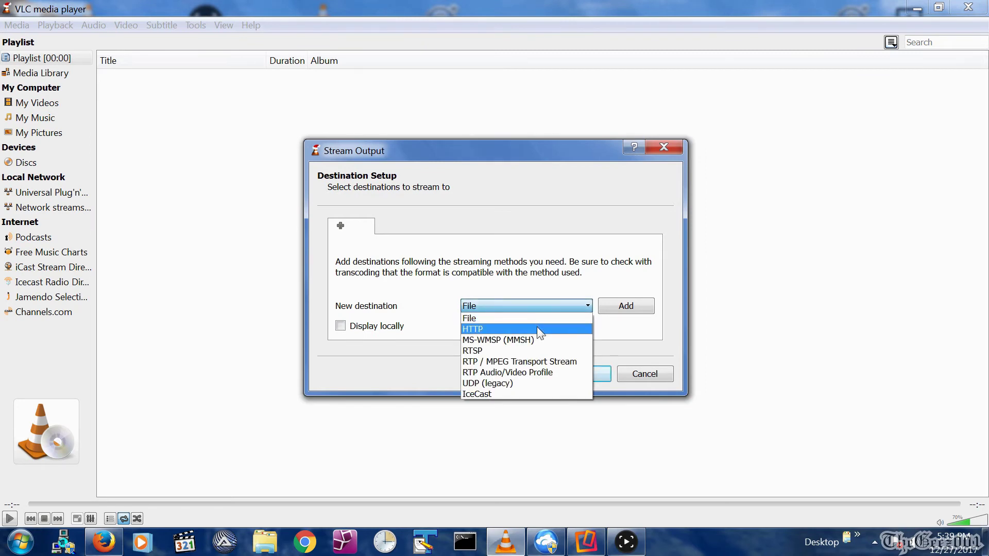
click(541, 328)
click(627, 307)
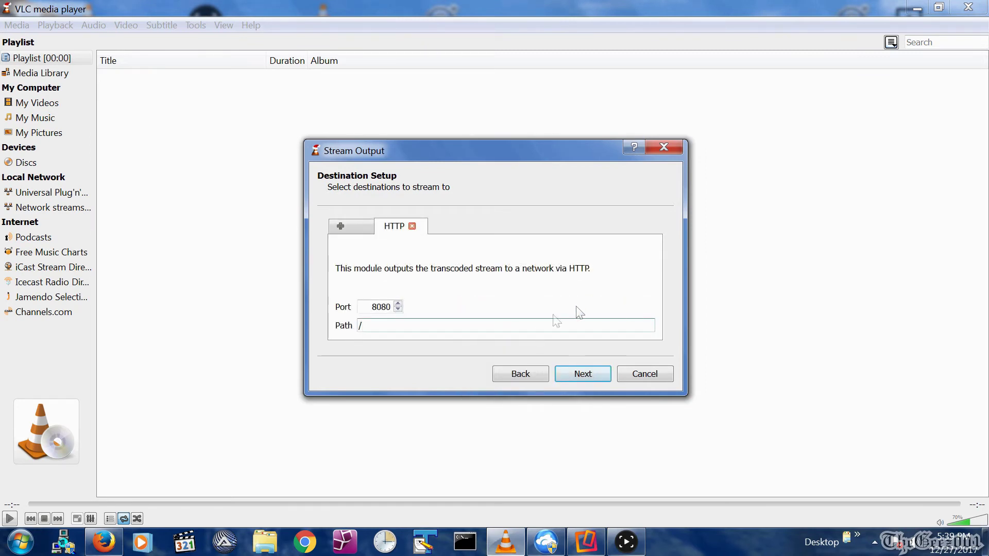
text(TheGeez001)
click(569, 373)
Step: Choose the Video - H.264 + MP3 (TS) transcoding profile, include all elementary streams and start streaming the DVD
click(528, 249)
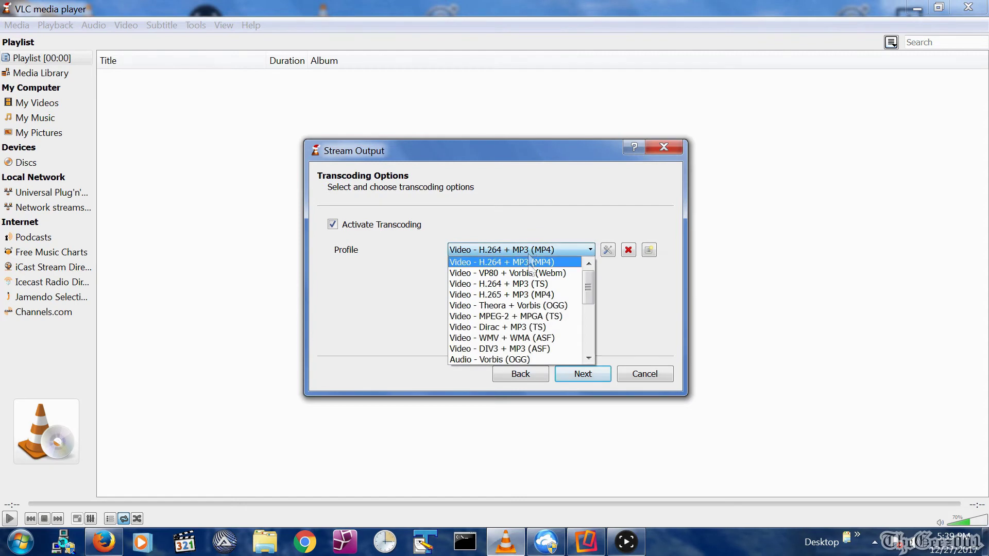
click(527, 285)
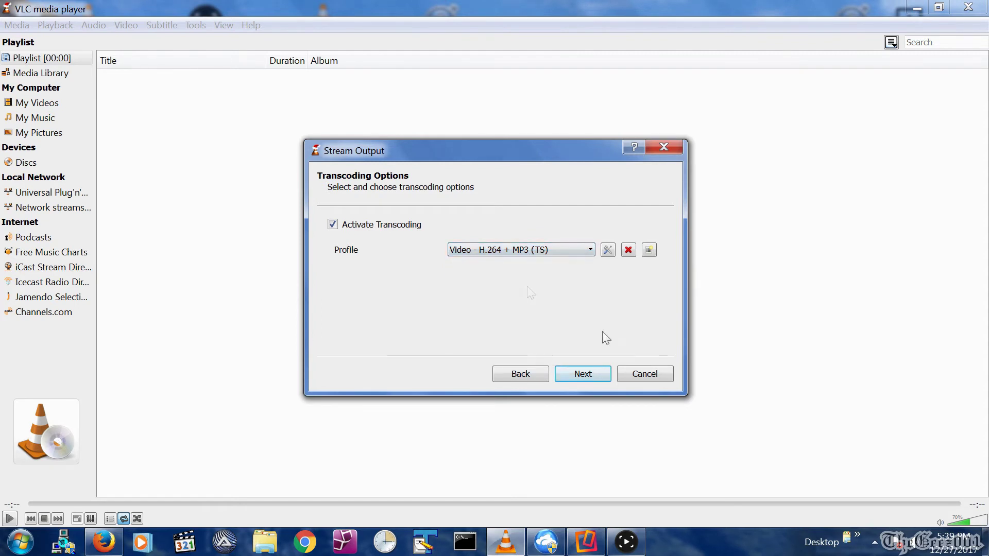
click(591, 370)
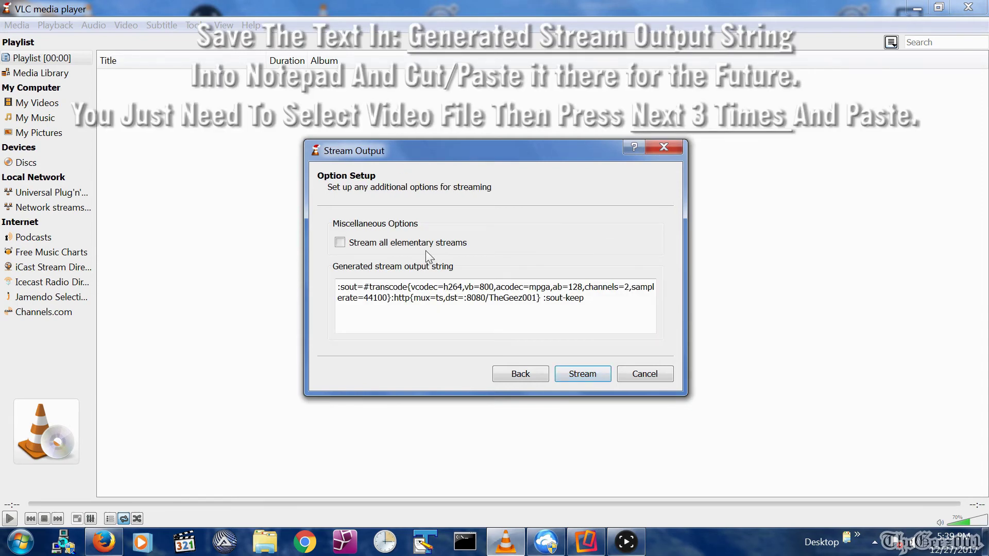
click(408, 243)
click(582, 370)
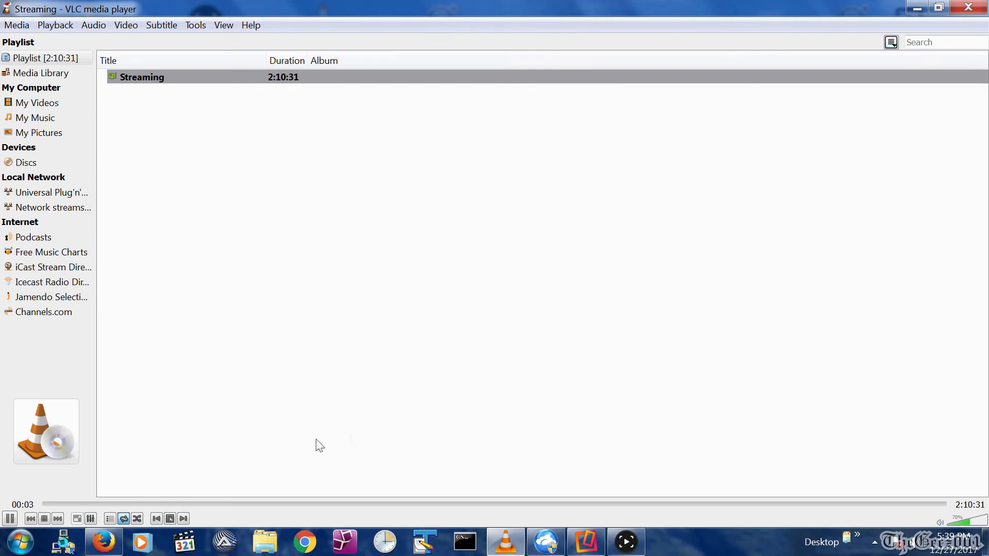
right_click(506, 542)
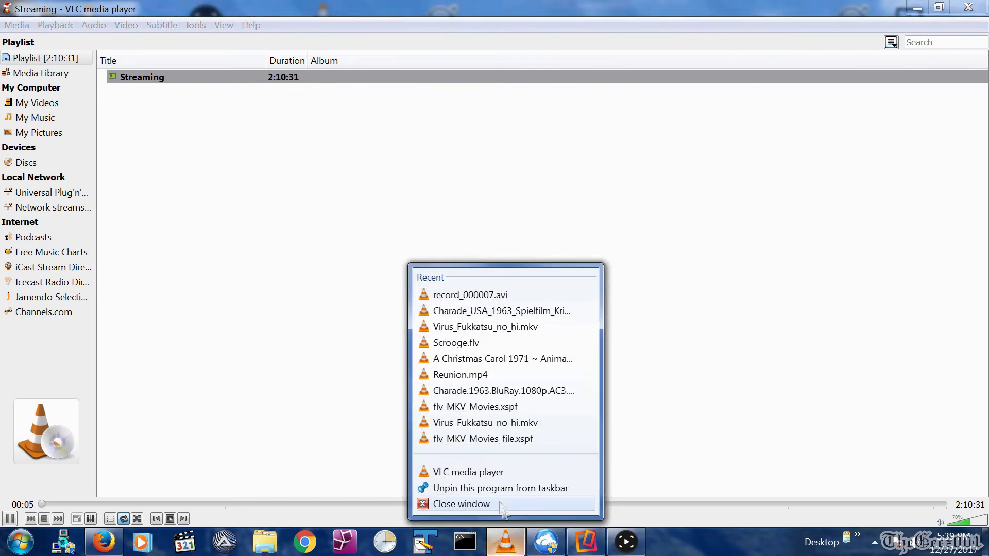
click(485, 471)
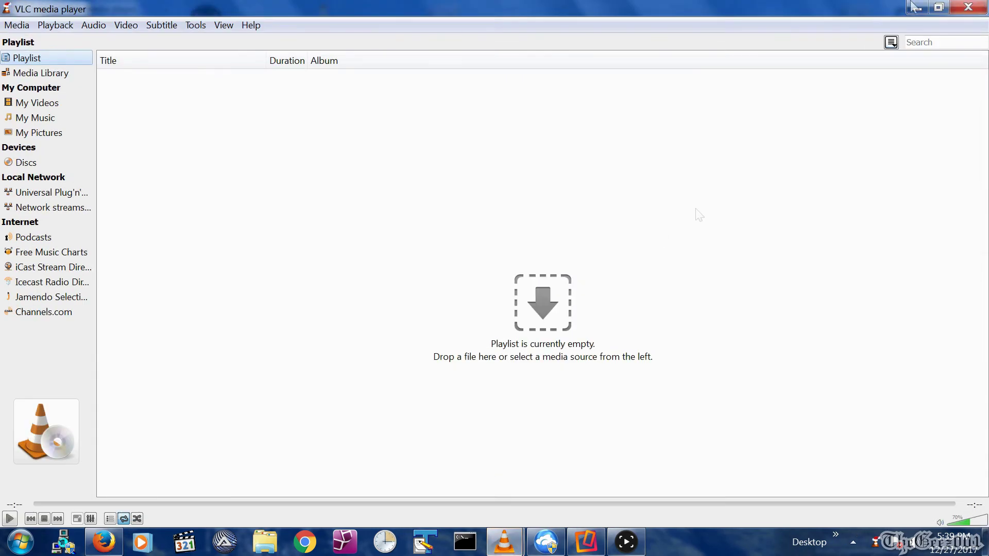
click(938, 7)
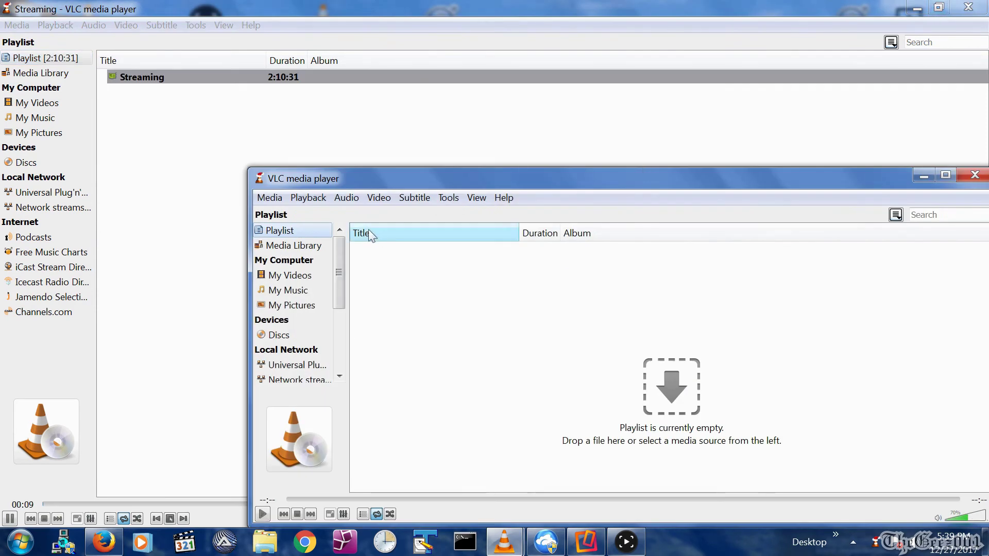
key(ctrl+n)
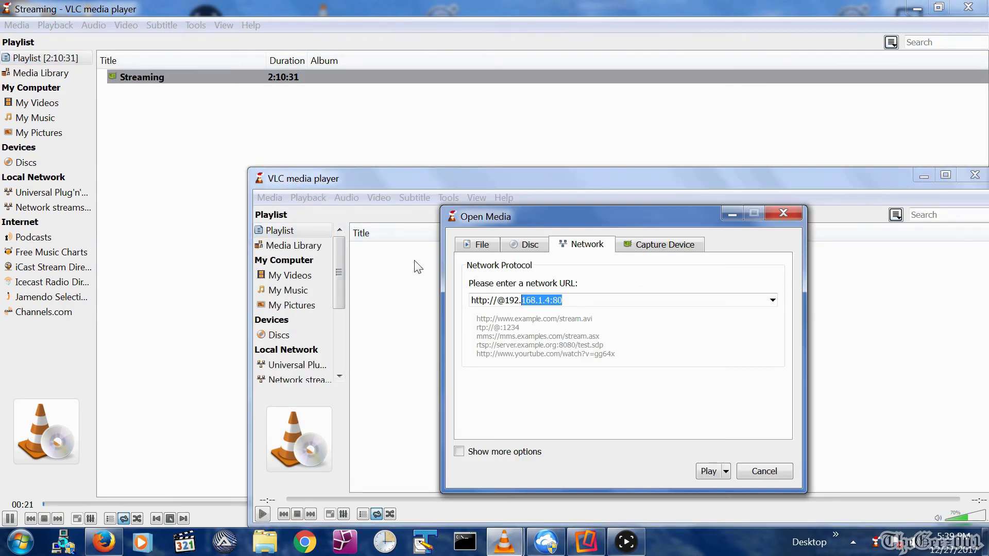
text(168.1.25:8080/TheGeez001)
click(712, 473)
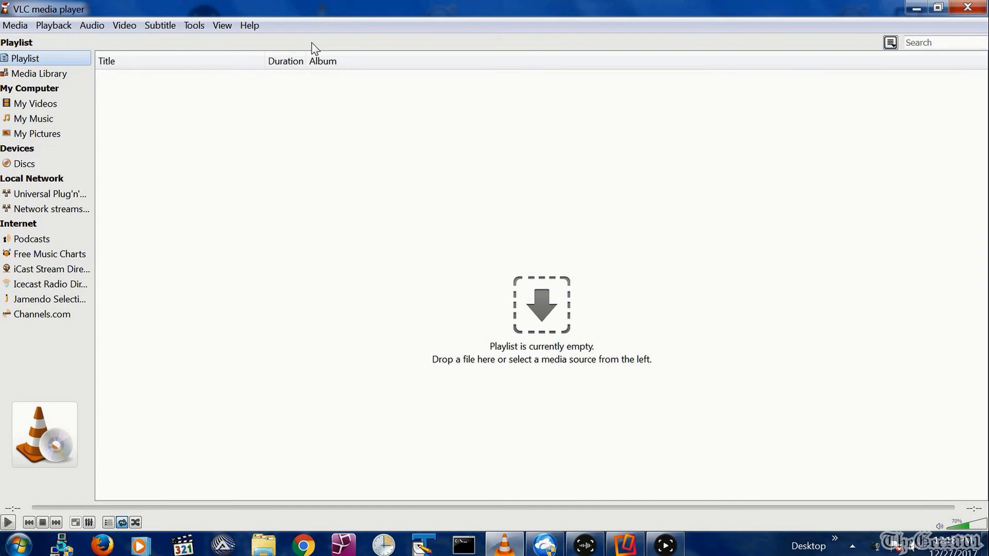
Step: Set up a stream of the local file Virus_Fukkatsu_no_hi.mkv from the YTMoviesDemo folder
click(26, 27)
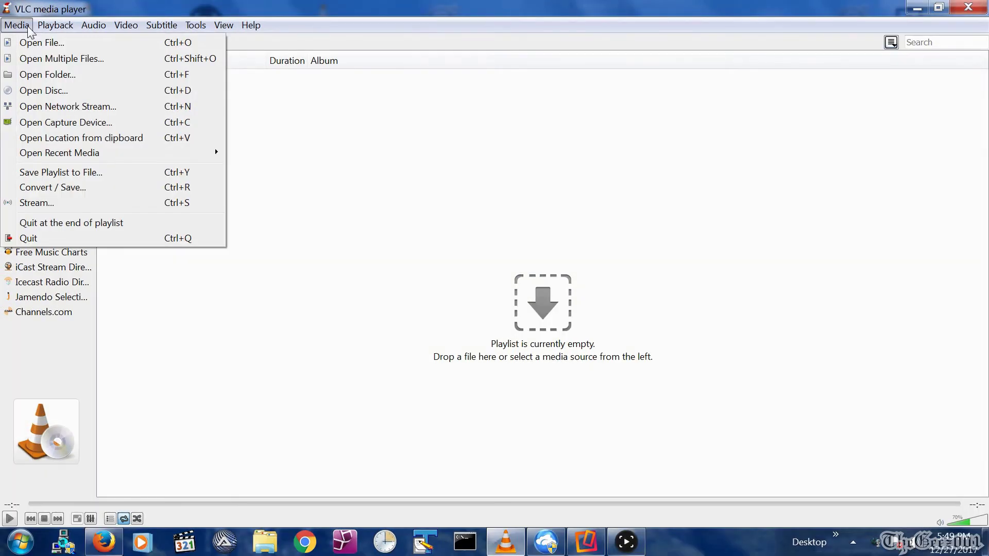
click(36, 205)
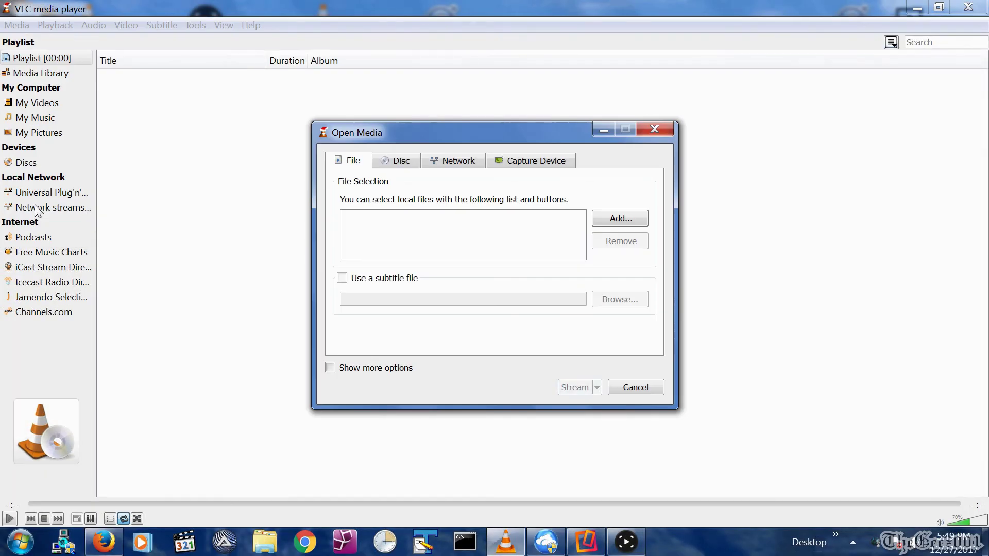
click(613, 219)
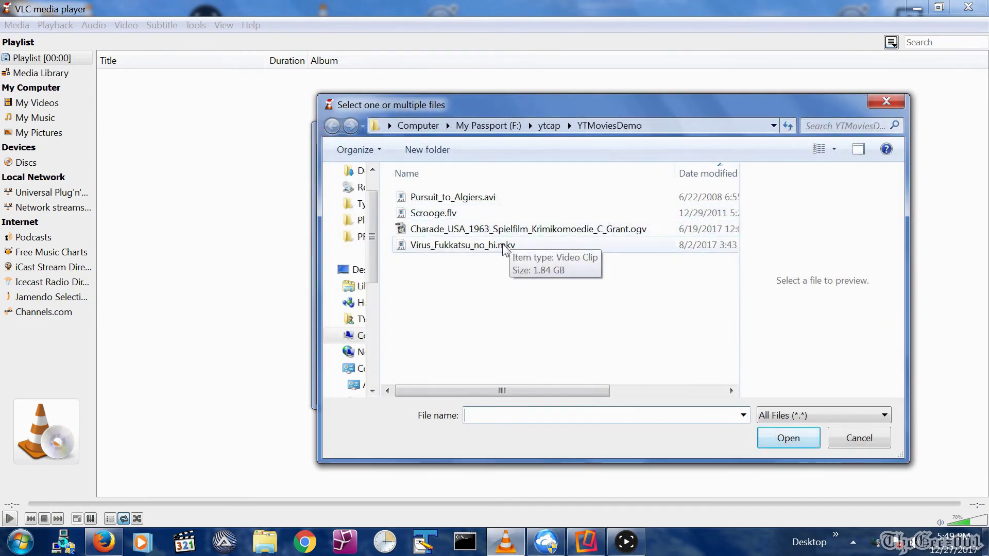
click(515, 246)
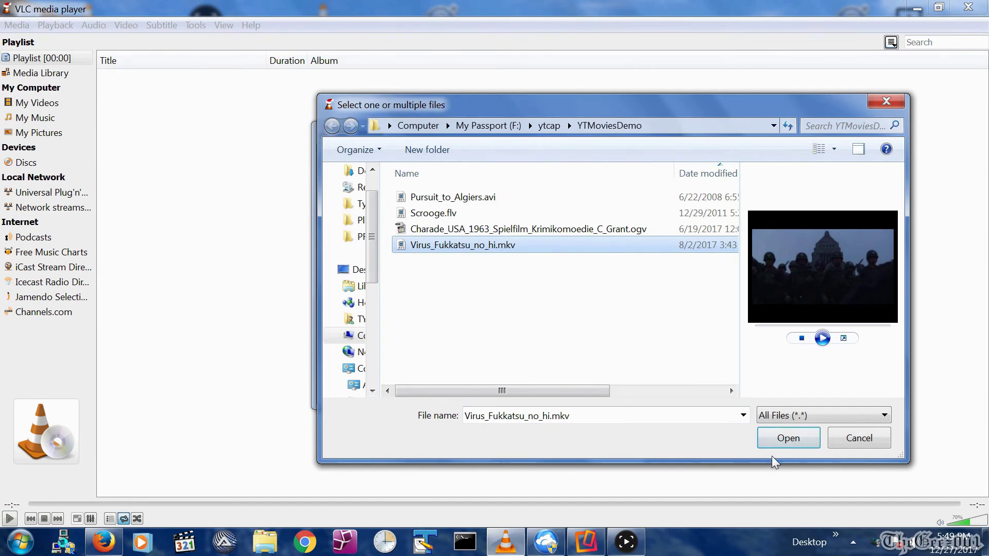
click(775, 438)
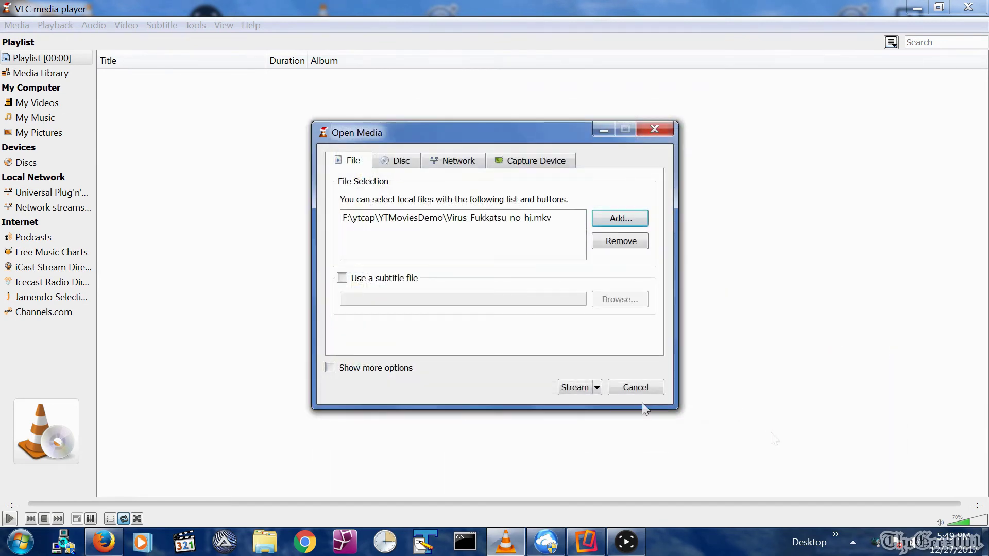
click(576, 387)
Step: Accept the movie file source and add an HTTP streaming destination with the path /TheGeez001
click(584, 374)
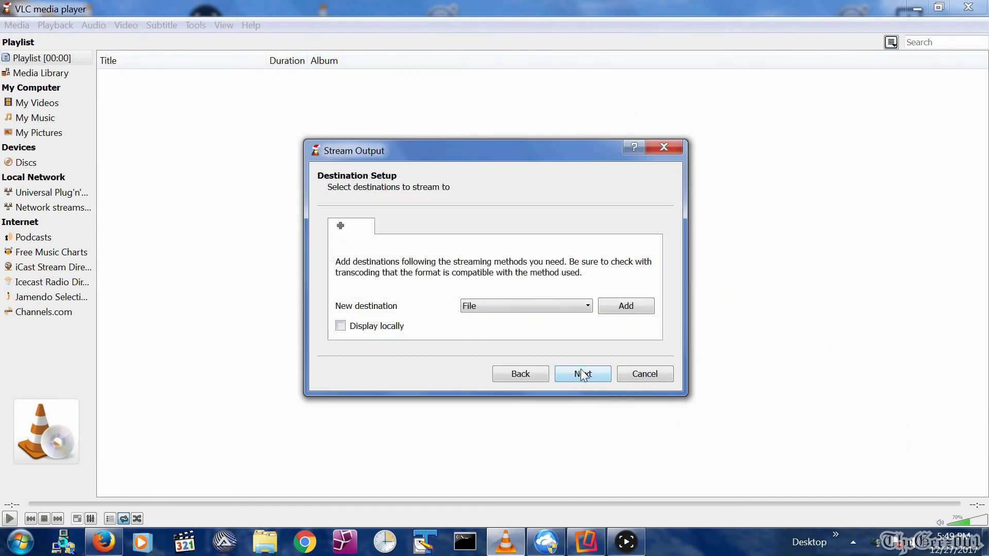
click(484, 315)
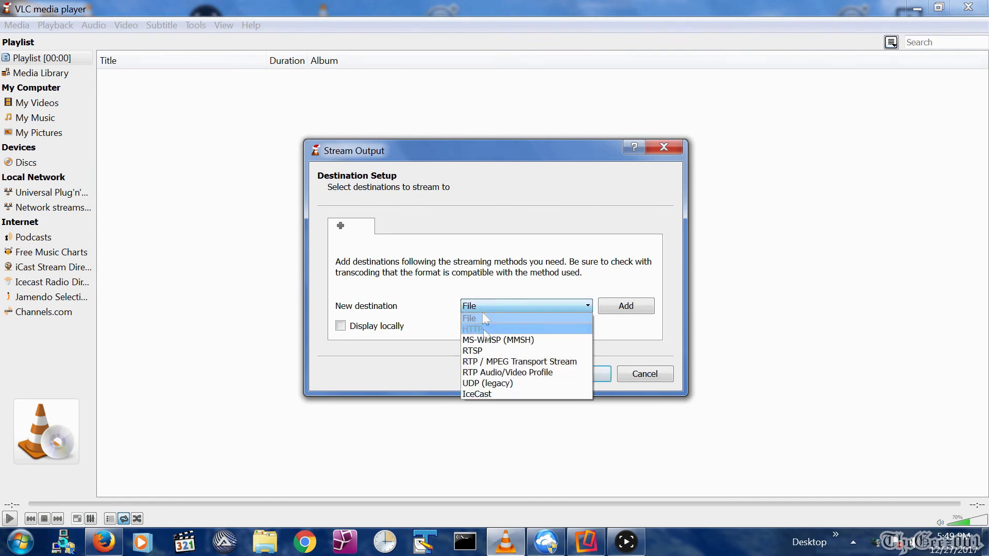
click(484, 328)
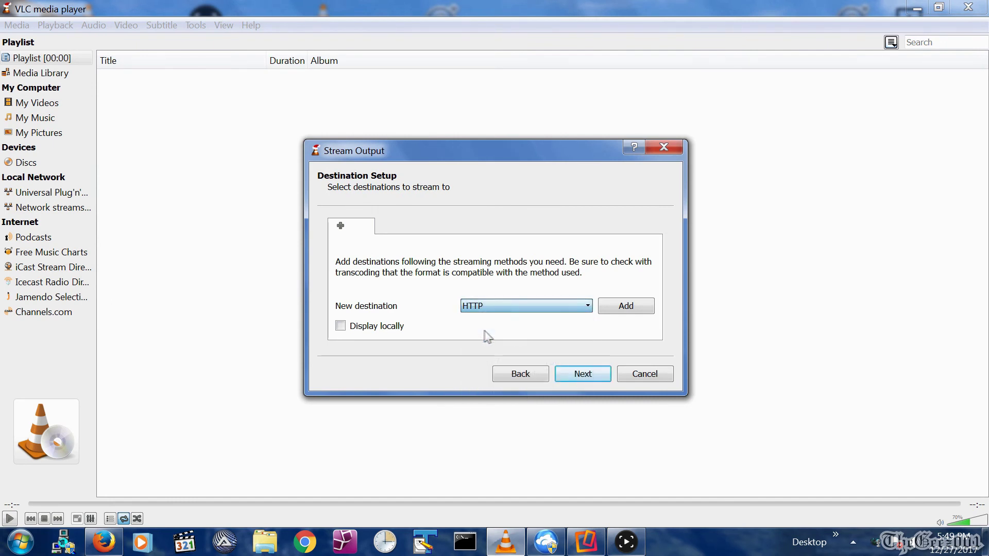
click(625, 306)
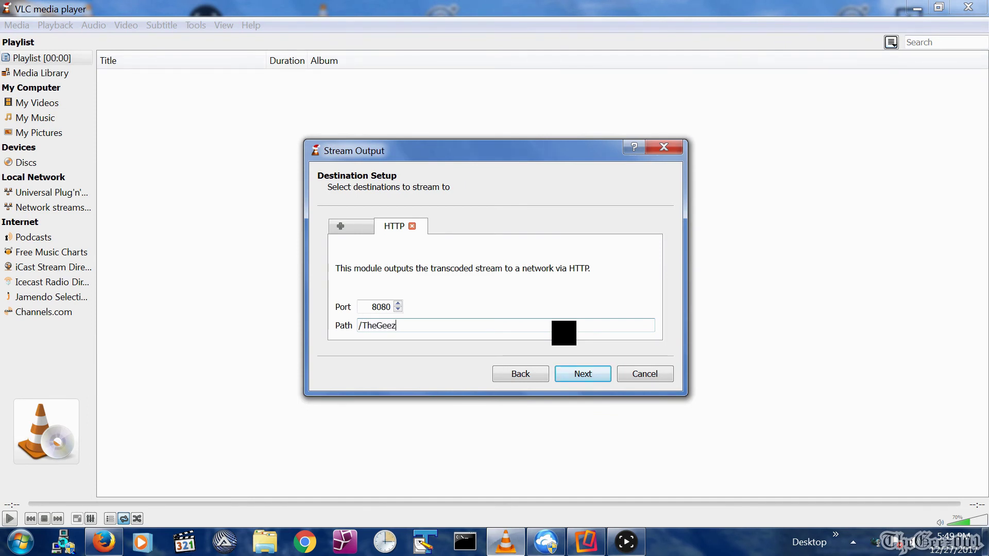
text(TheGeez001)
click(575, 374)
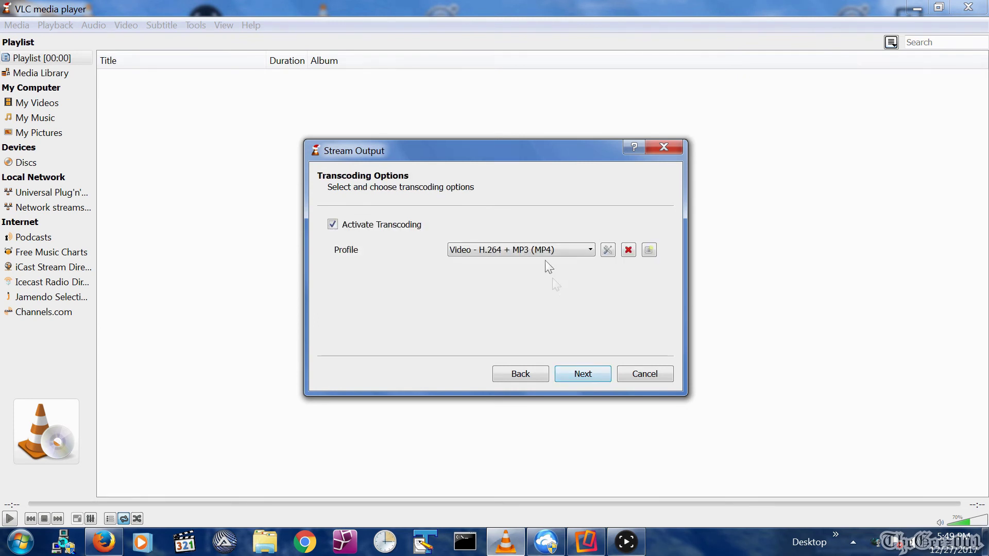
Step: Begin a new transcoding profile with video enabled and H-264 as the video codec
click(649, 250)
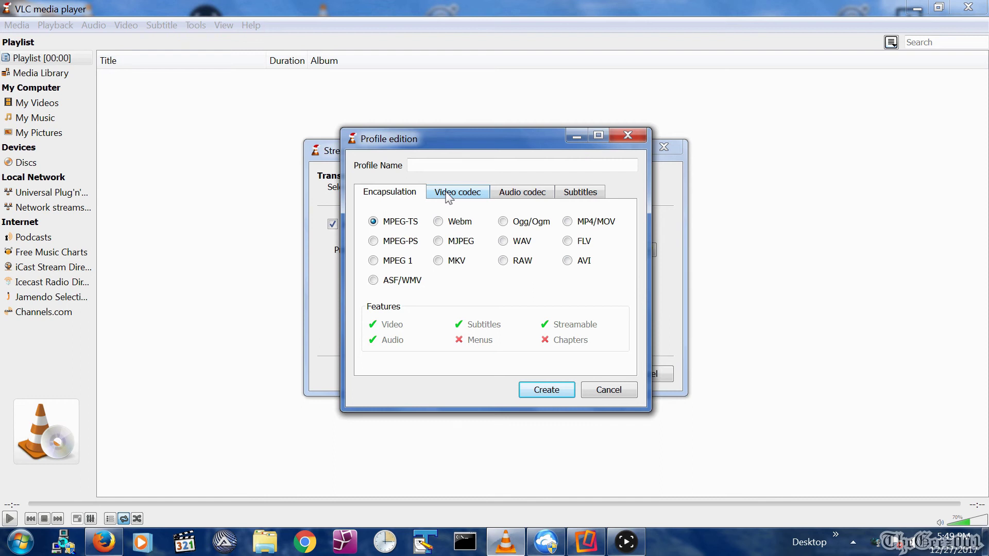
click(447, 194)
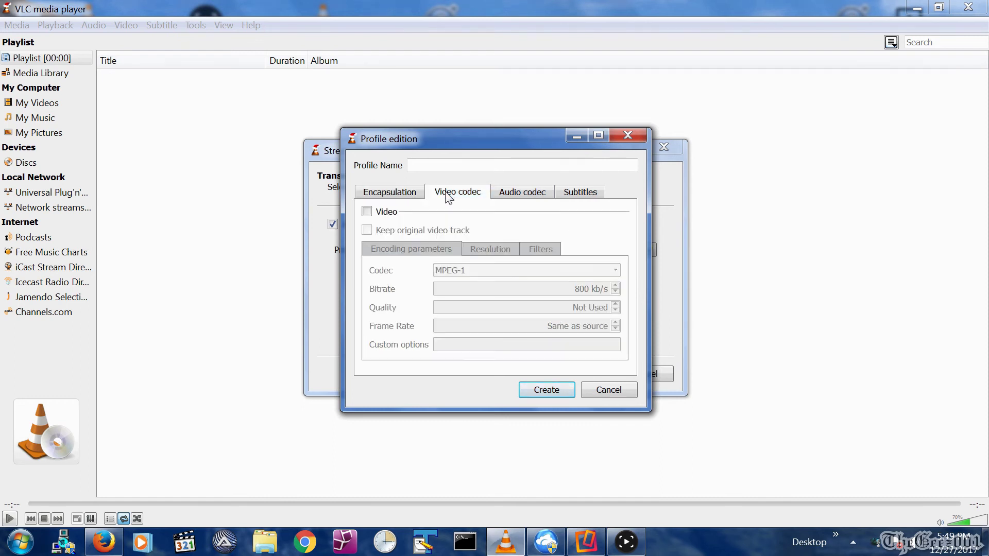
click(367, 211)
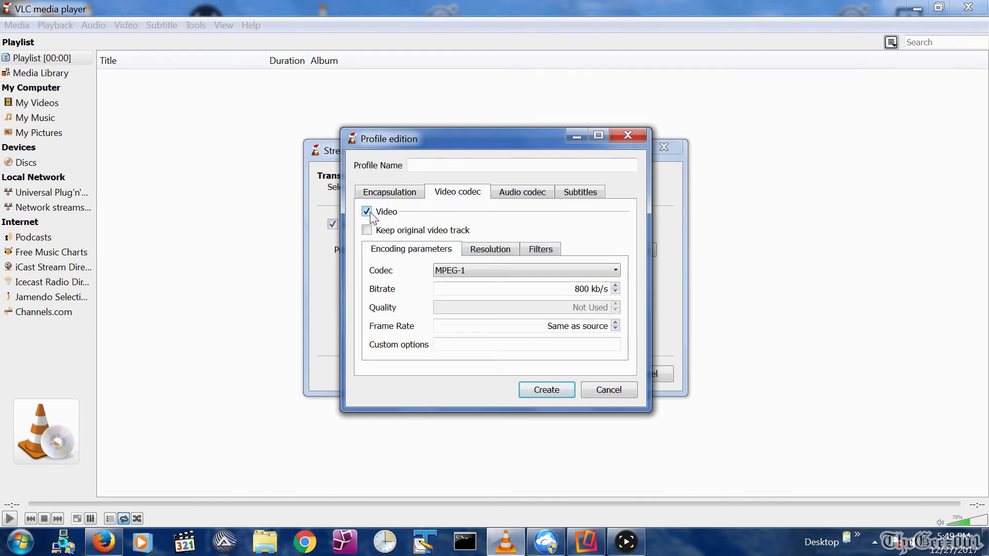
click(480, 271)
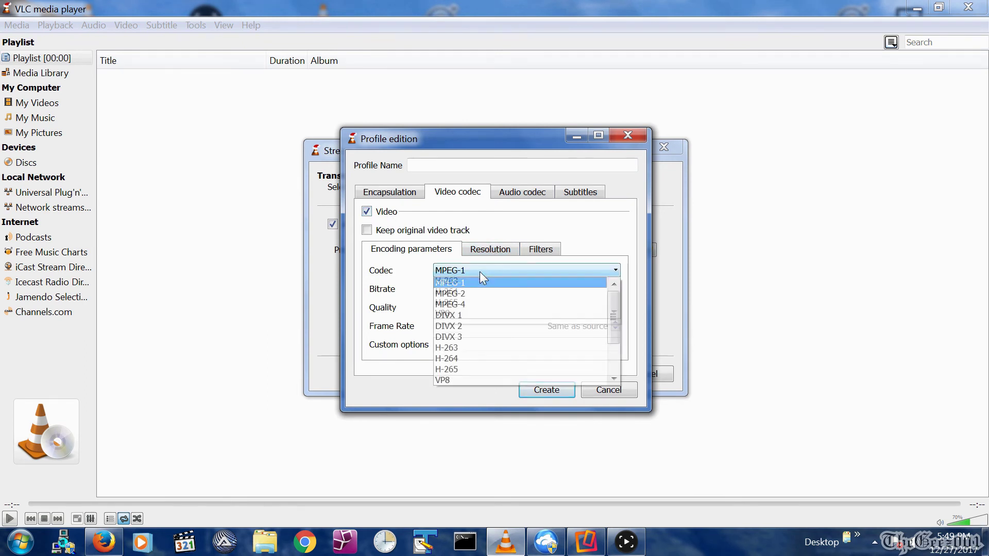
click(481, 358)
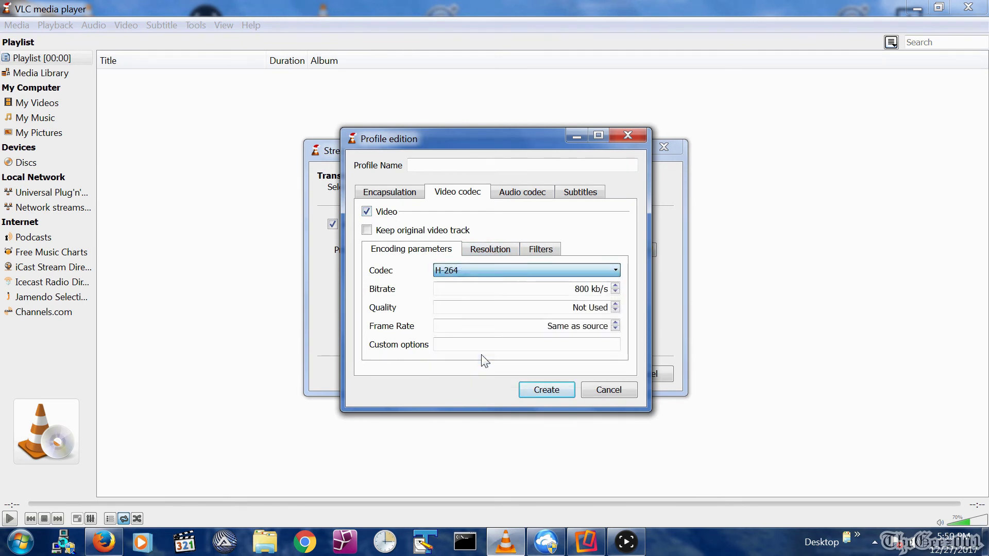
Step: Set the new profile's video resolution scale to 0.25
click(489, 251)
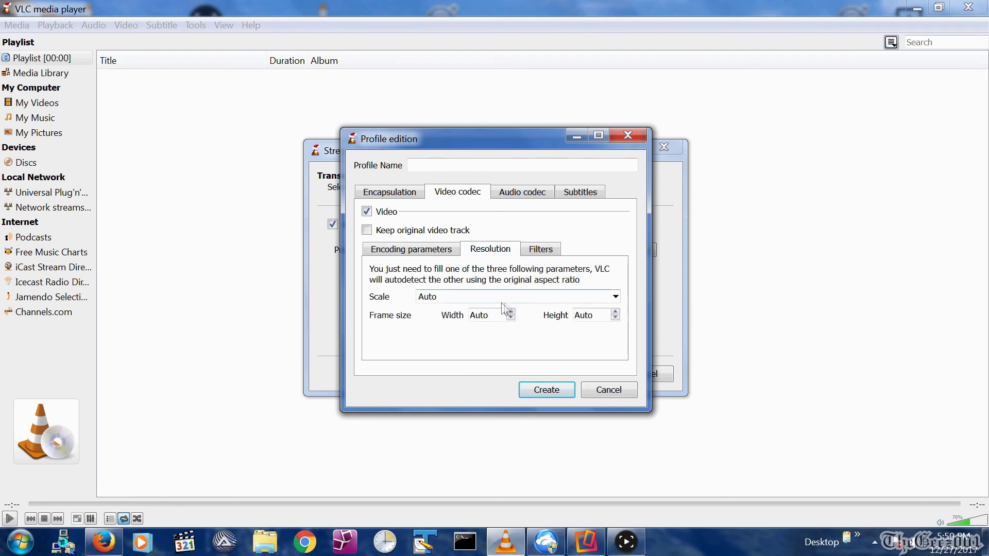
click(614, 298)
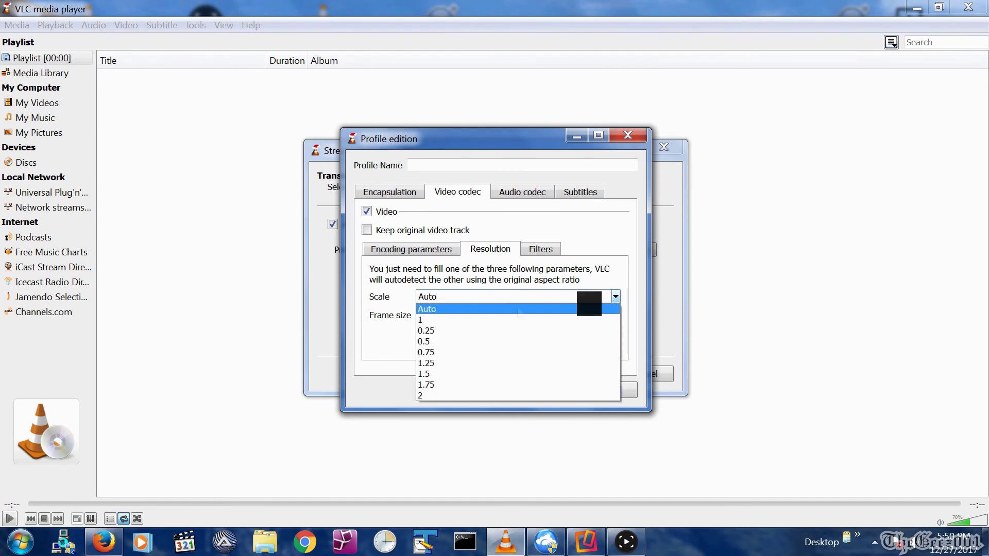
click(500, 330)
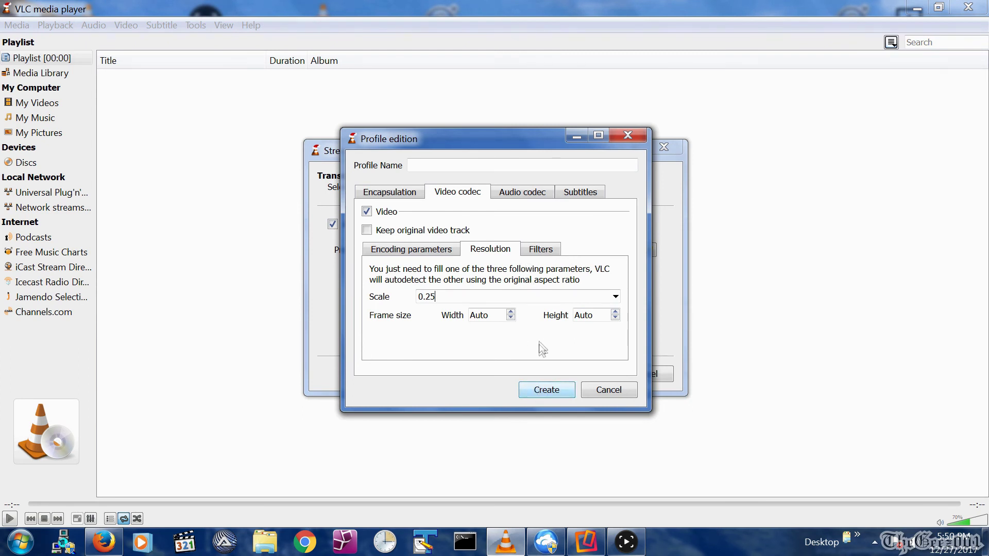
Step: Enable audio in the new profile with the MP3 codec and a sample rate of 44100 Hz
click(511, 193)
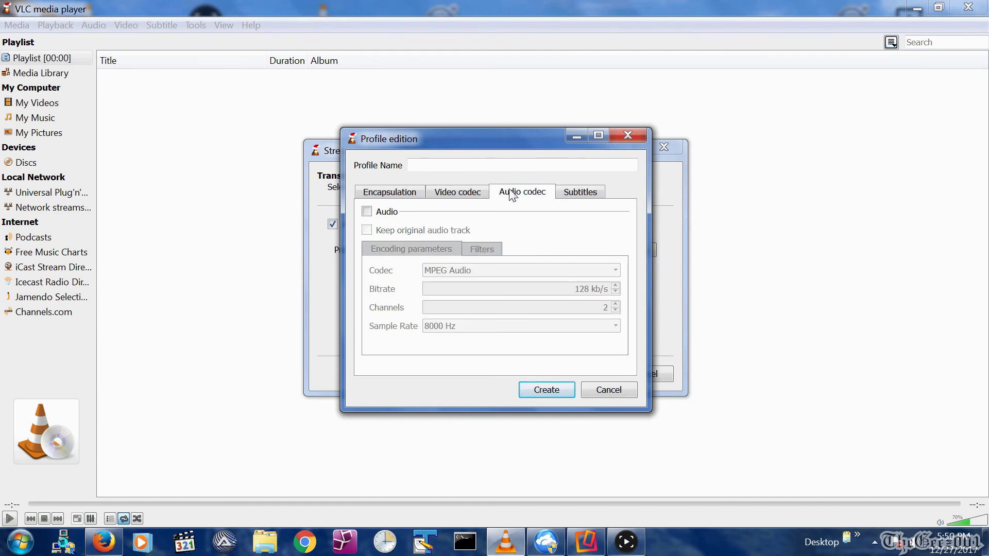
click(369, 212)
click(429, 271)
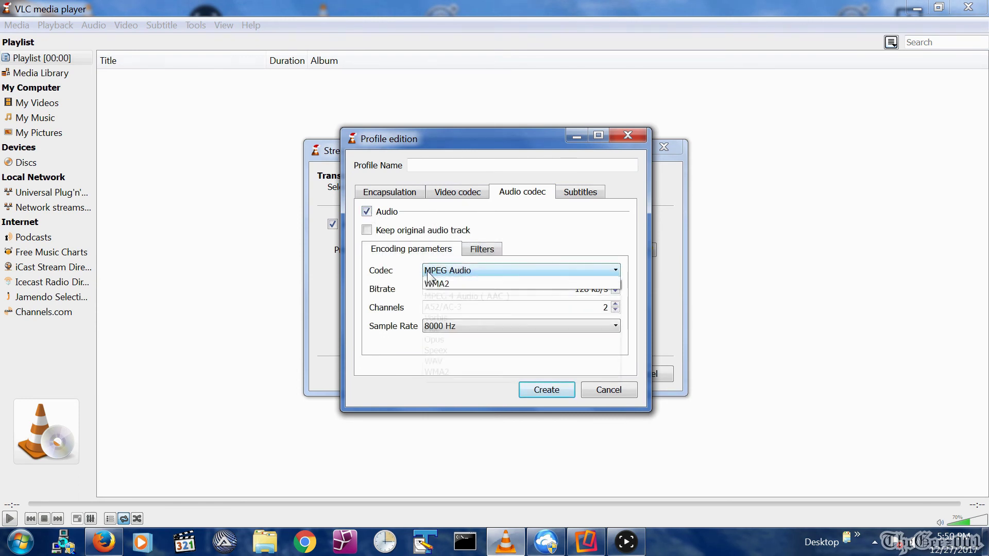
click(438, 286)
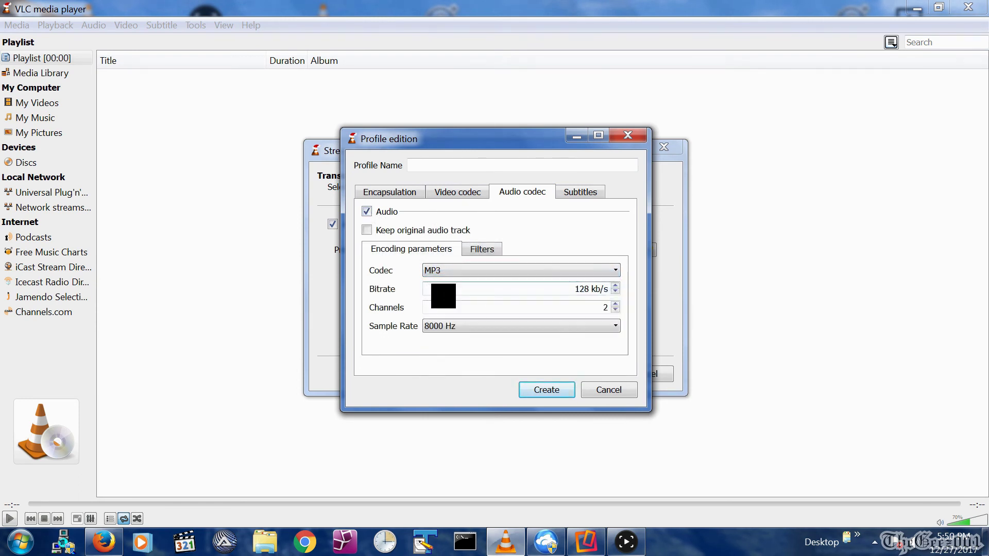
click(486, 327)
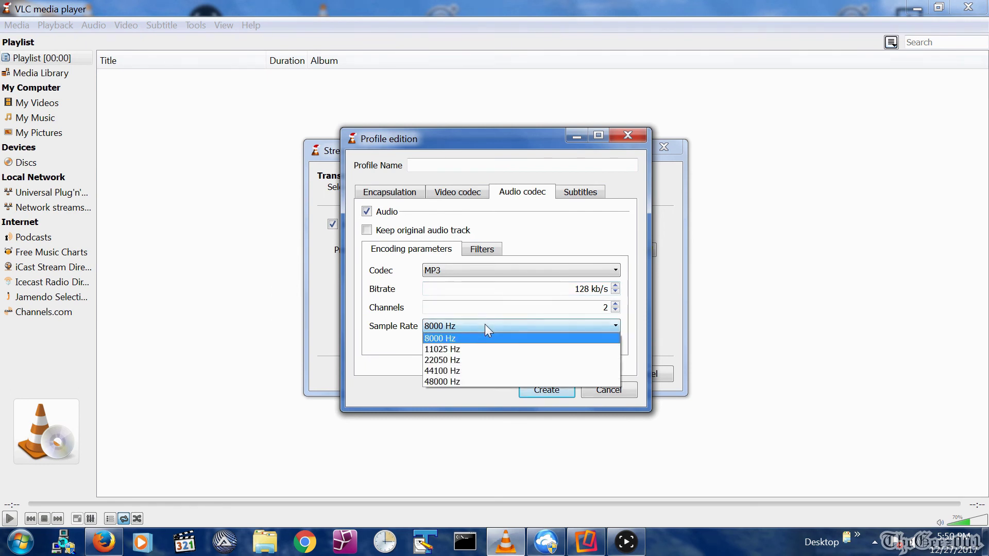
click(472, 371)
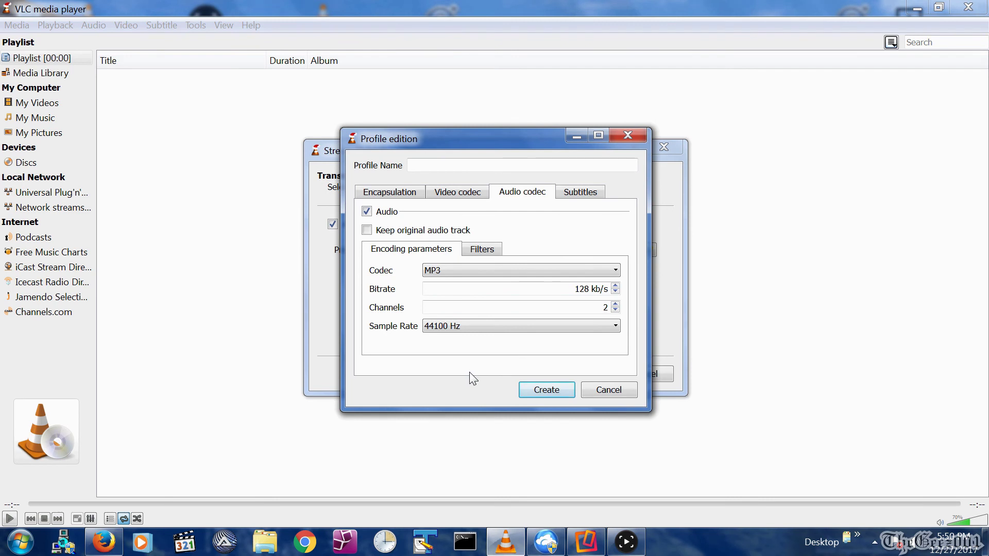
Step: Name the profile YT Test SD 800 .25 and create it
click(510, 166)
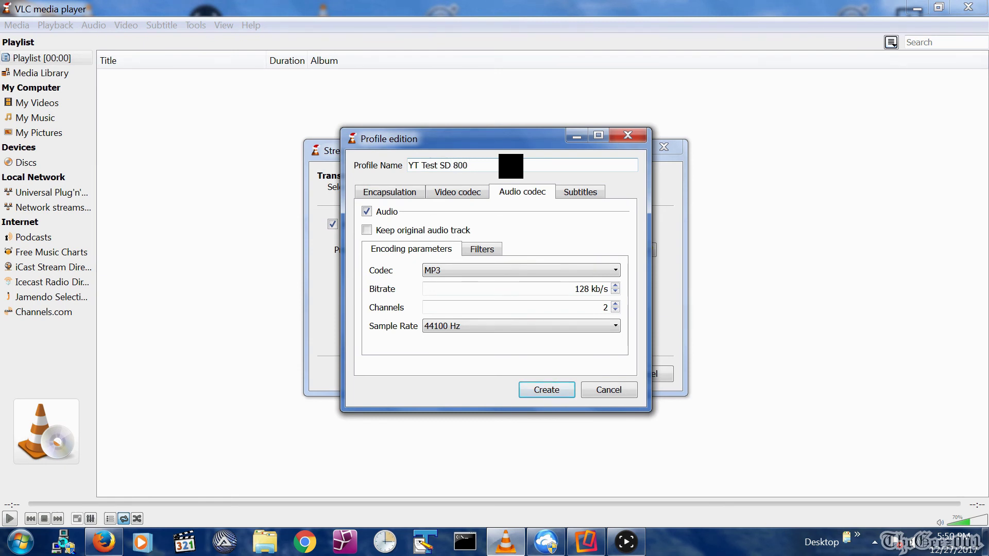
text(5)
click(531, 390)
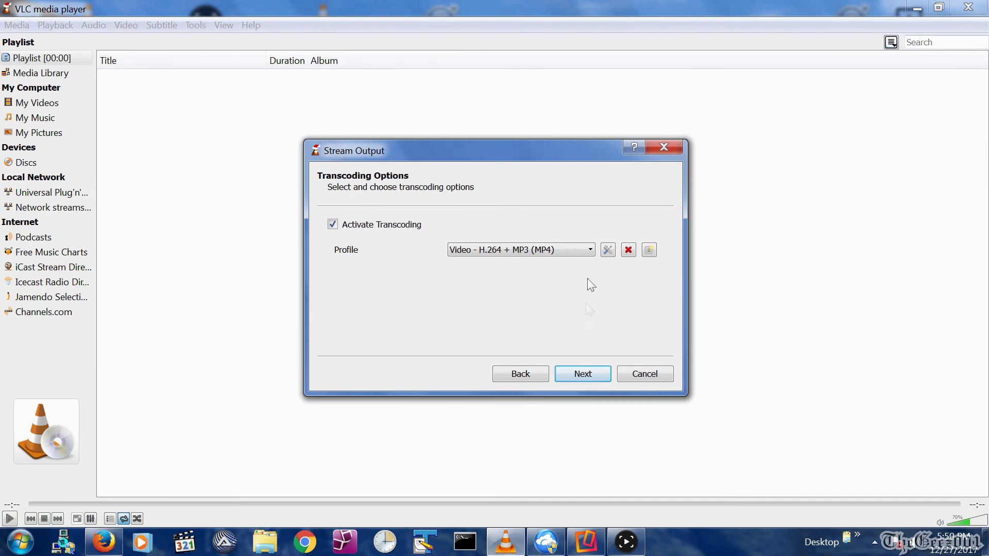
Step: Choose YT Test SD 800 .25 as the transcoding profile for the stream and proceed to the option setup
click(578, 251)
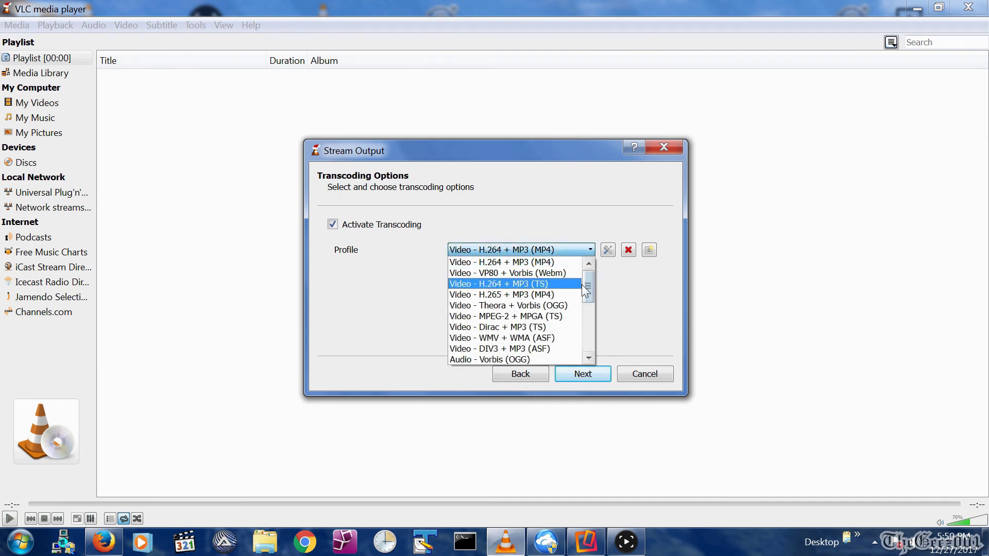
drag(586, 289, 593, 330)
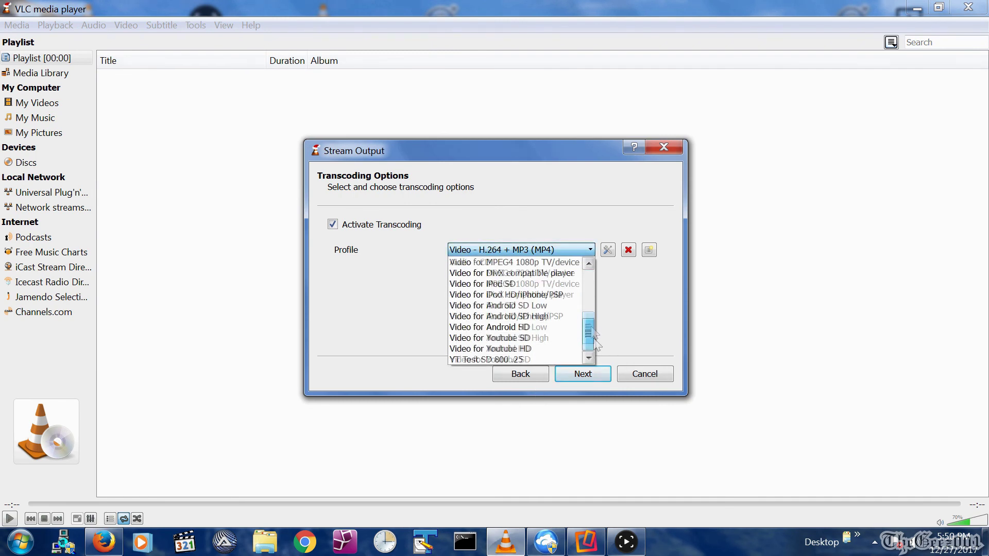
click(554, 359)
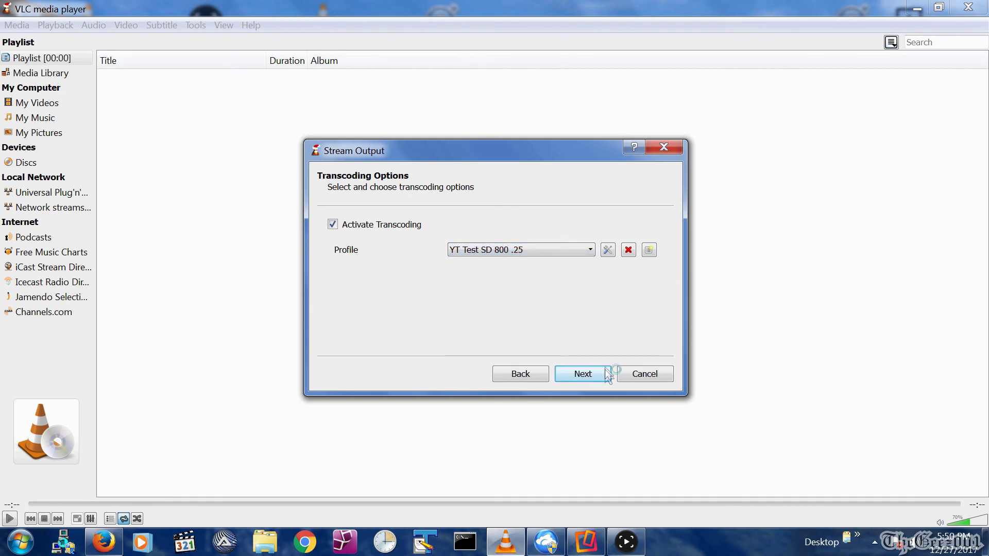
click(585, 380)
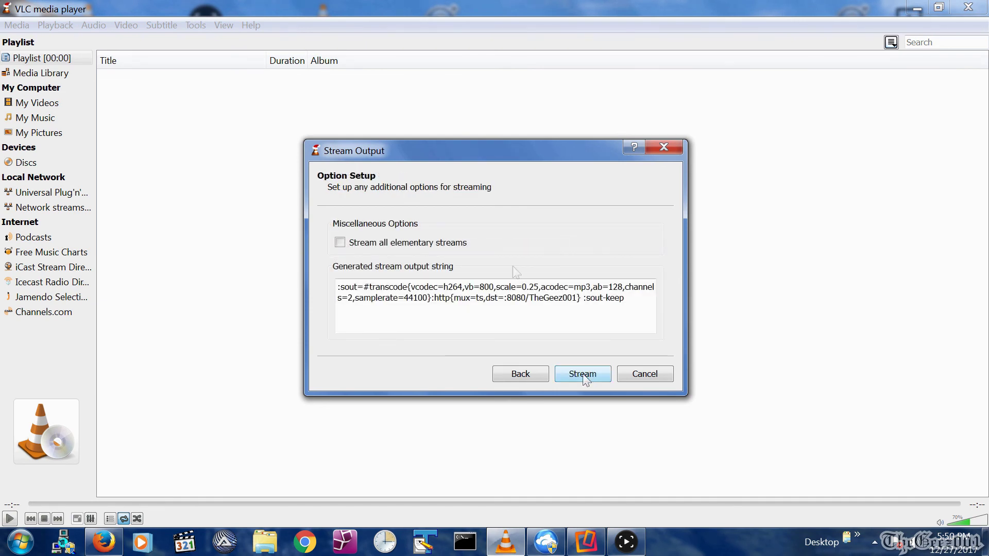
Step: Turn on streaming of all elementary streams and start the stream
click(434, 243)
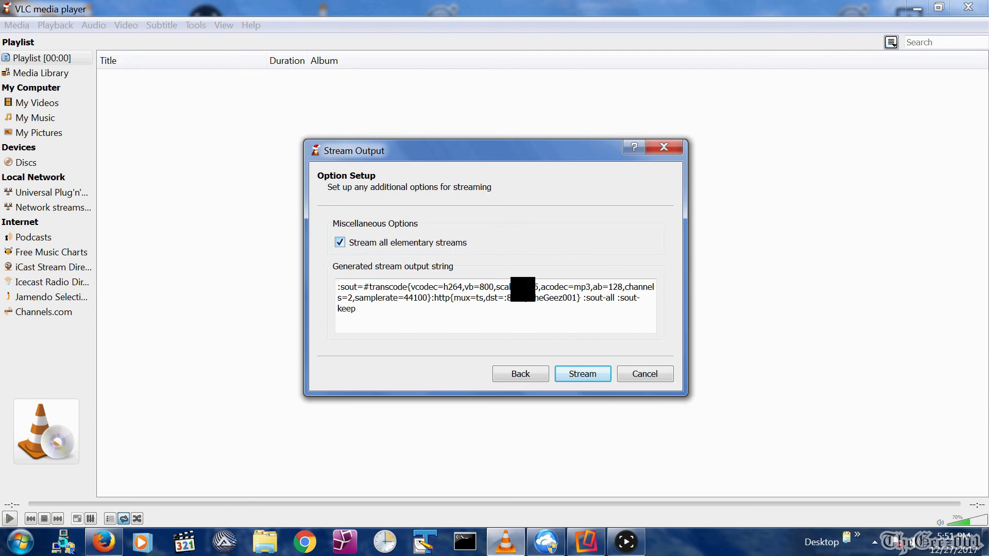
click(589, 381)
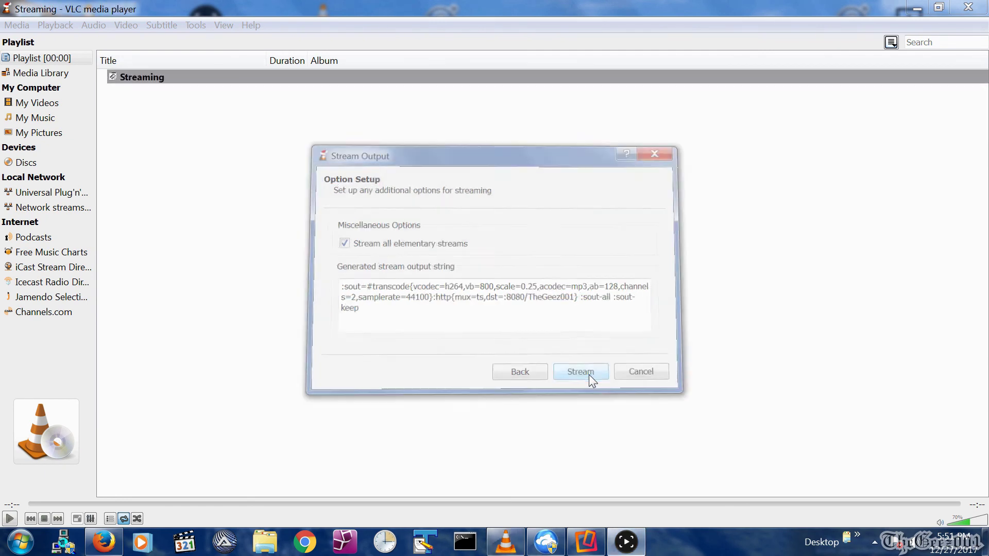